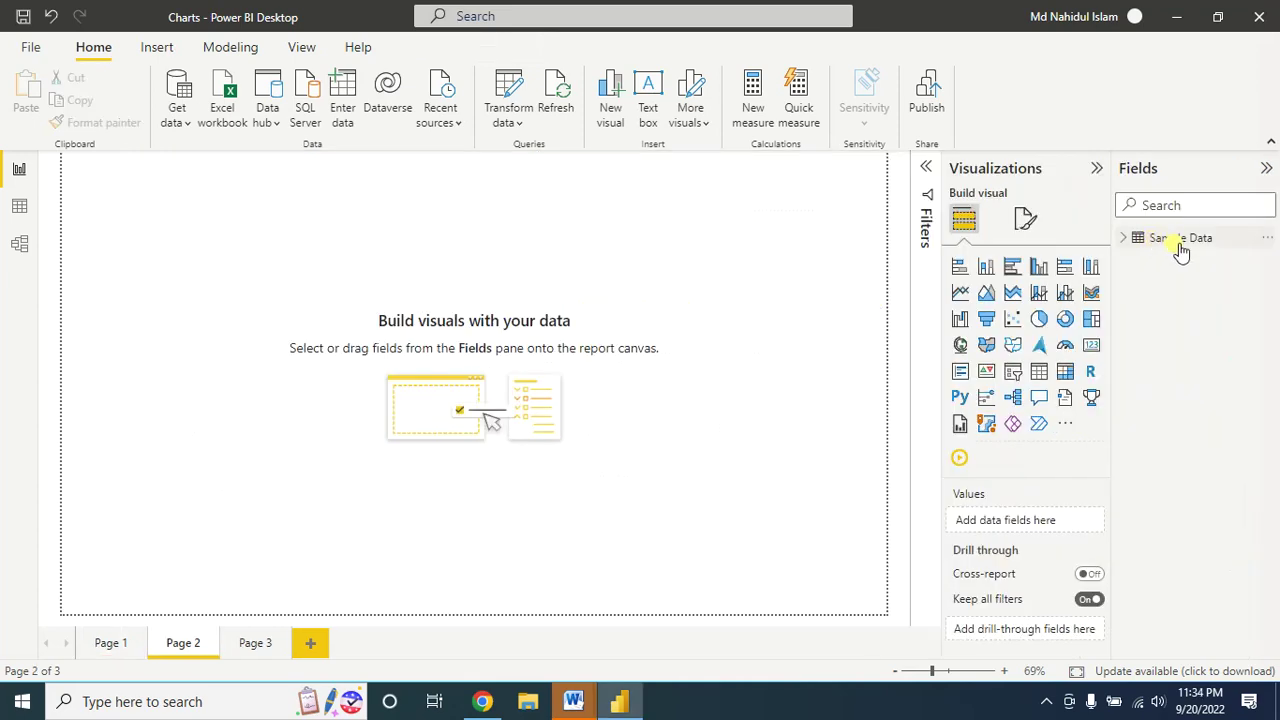
- Expand the Sample Data table in the Fields pane to list its fields
{"action": "left_click", "coordinate": [1124, 244]}
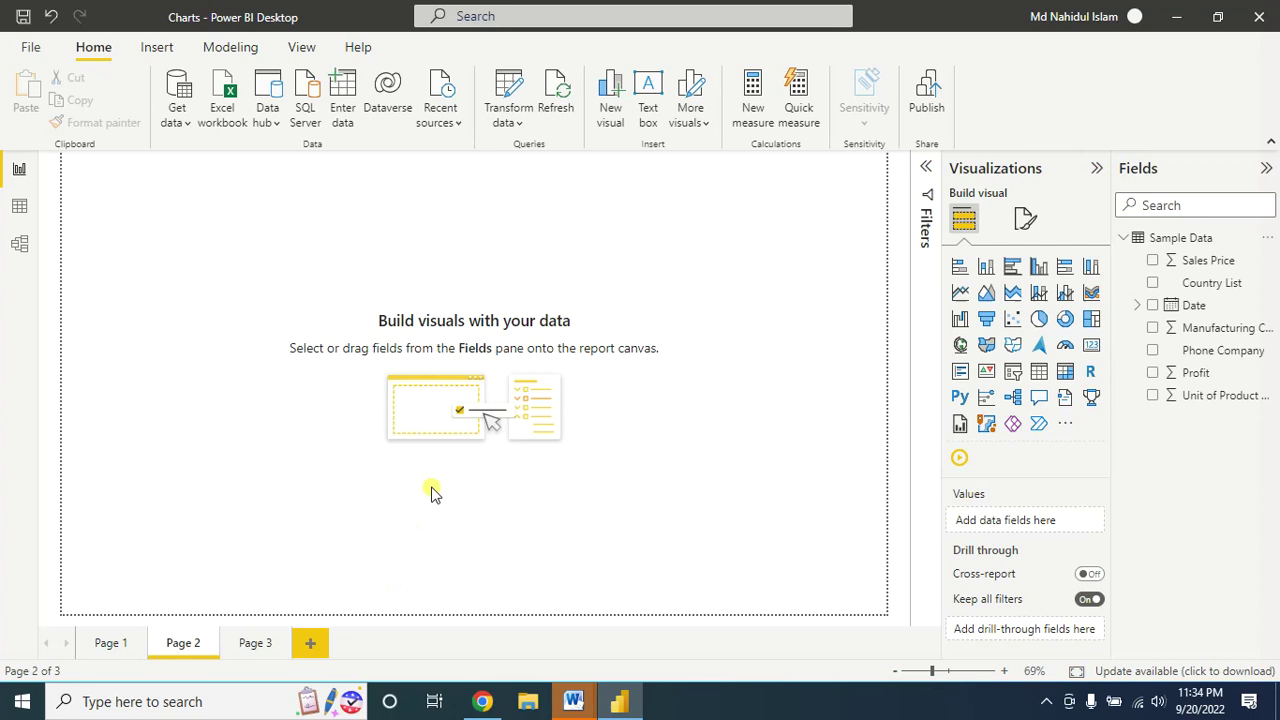
{"action": "mouse_move", "coordinate": [1215, 350]}
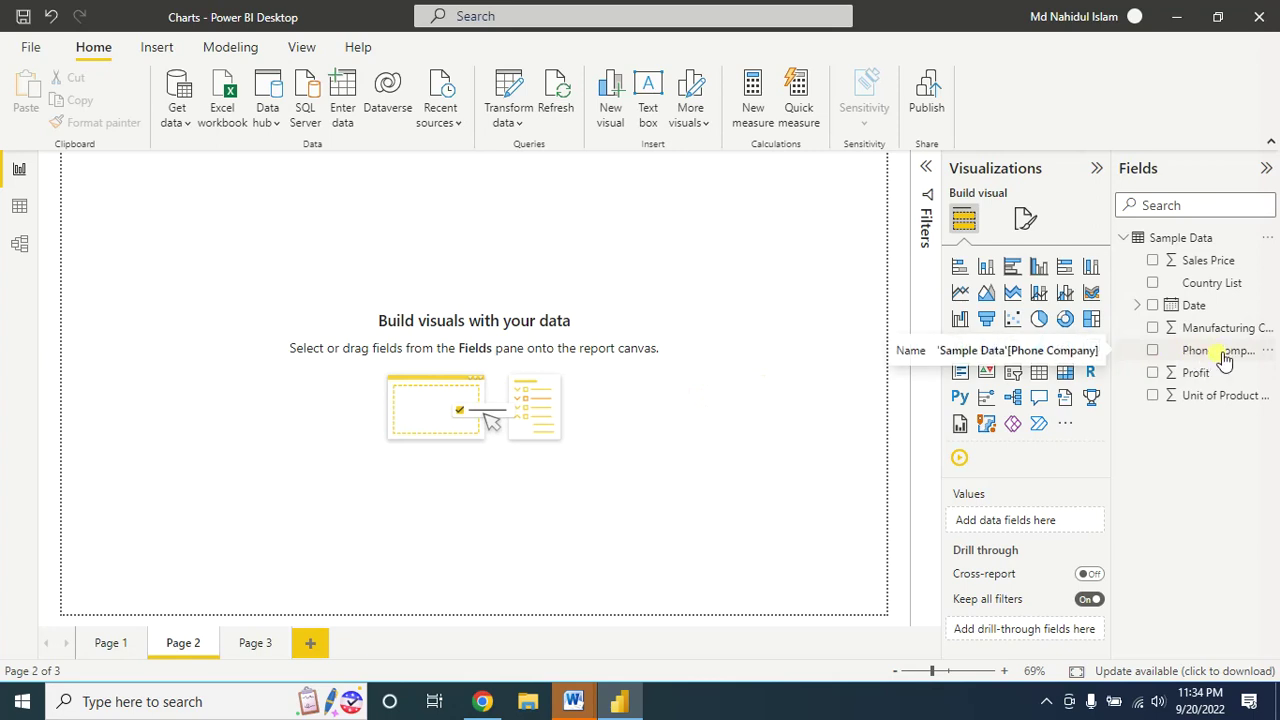
- Add an enlarged scatter chart with Sales Price on the x-axis and Profit on the y-axis
{"action": "left_click", "coordinate": [1013, 320]}
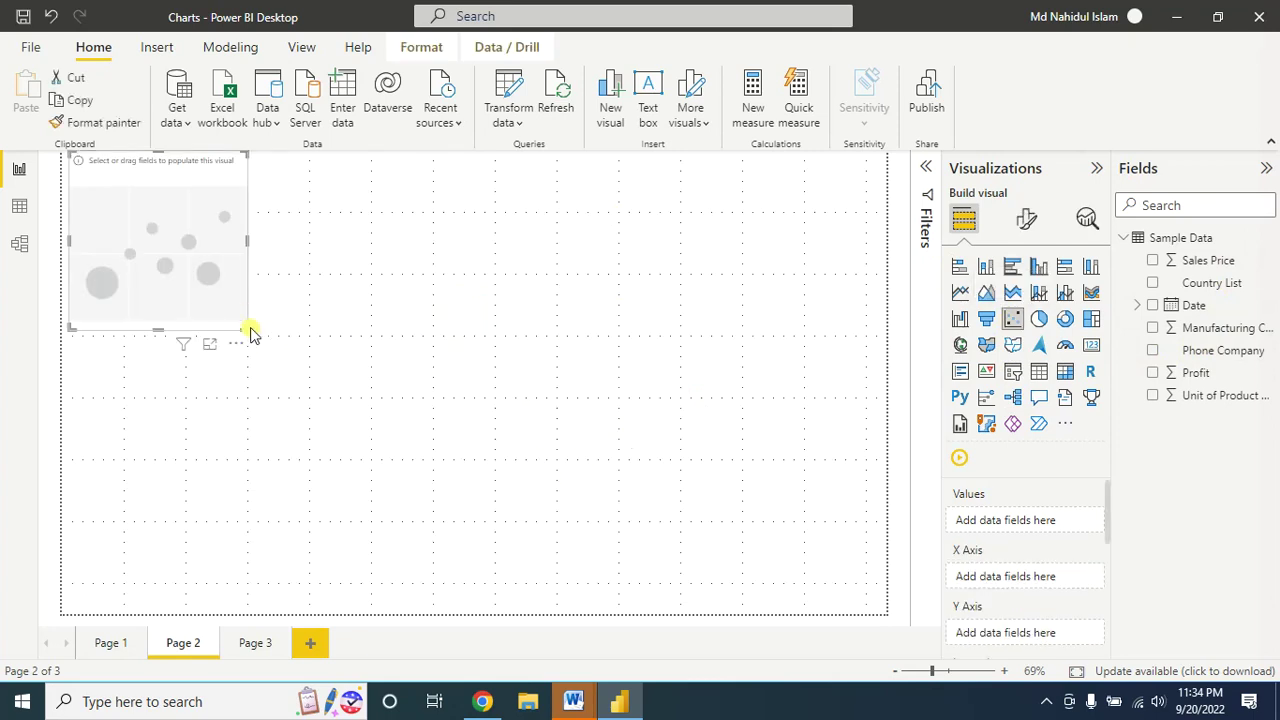
{"action": "left_click_drag", "start_coordinate": [250, 333], "coordinate": [440, 465]}
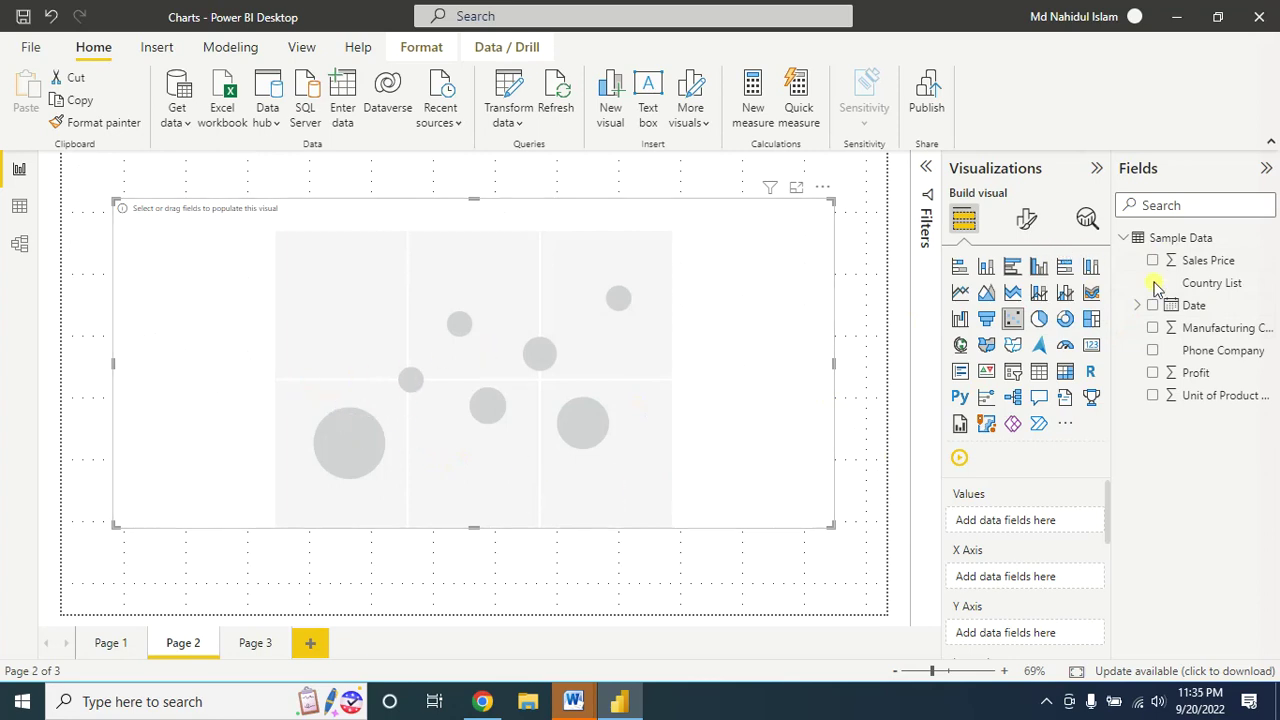
{"action": "mouse_move", "coordinate": [1208, 260]}
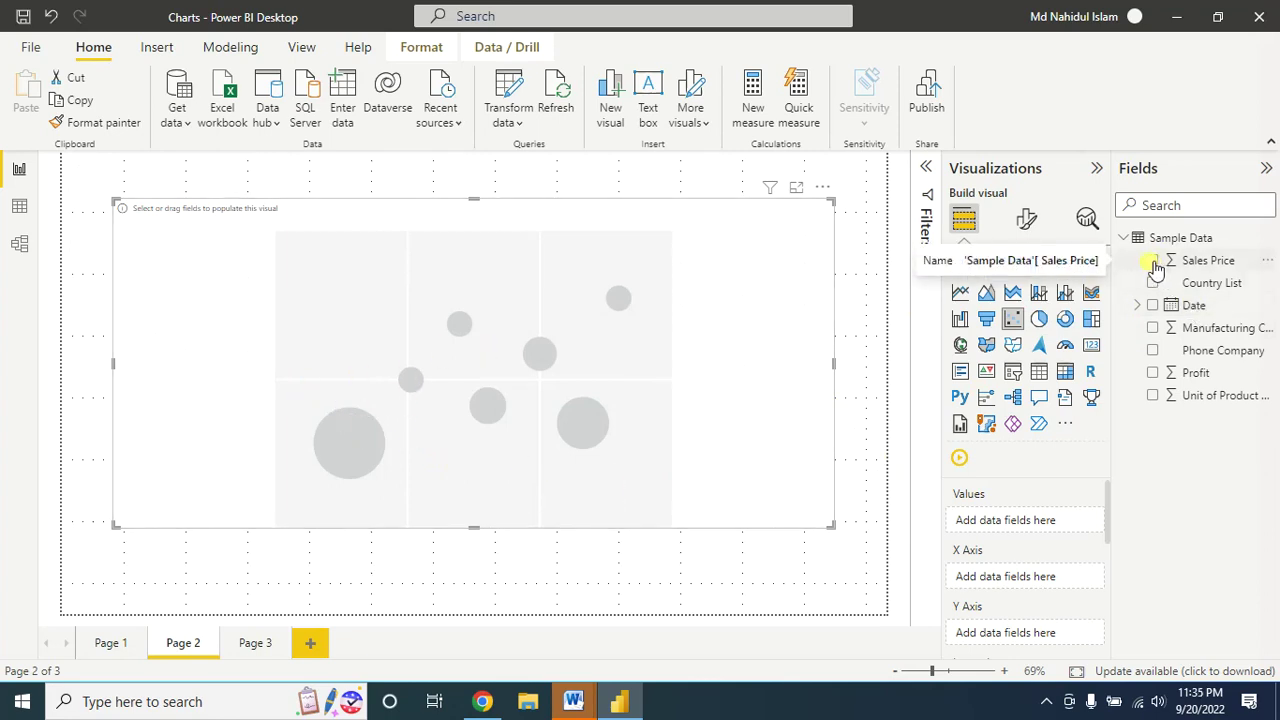
{"action": "left_click", "coordinate": [1153, 262]}
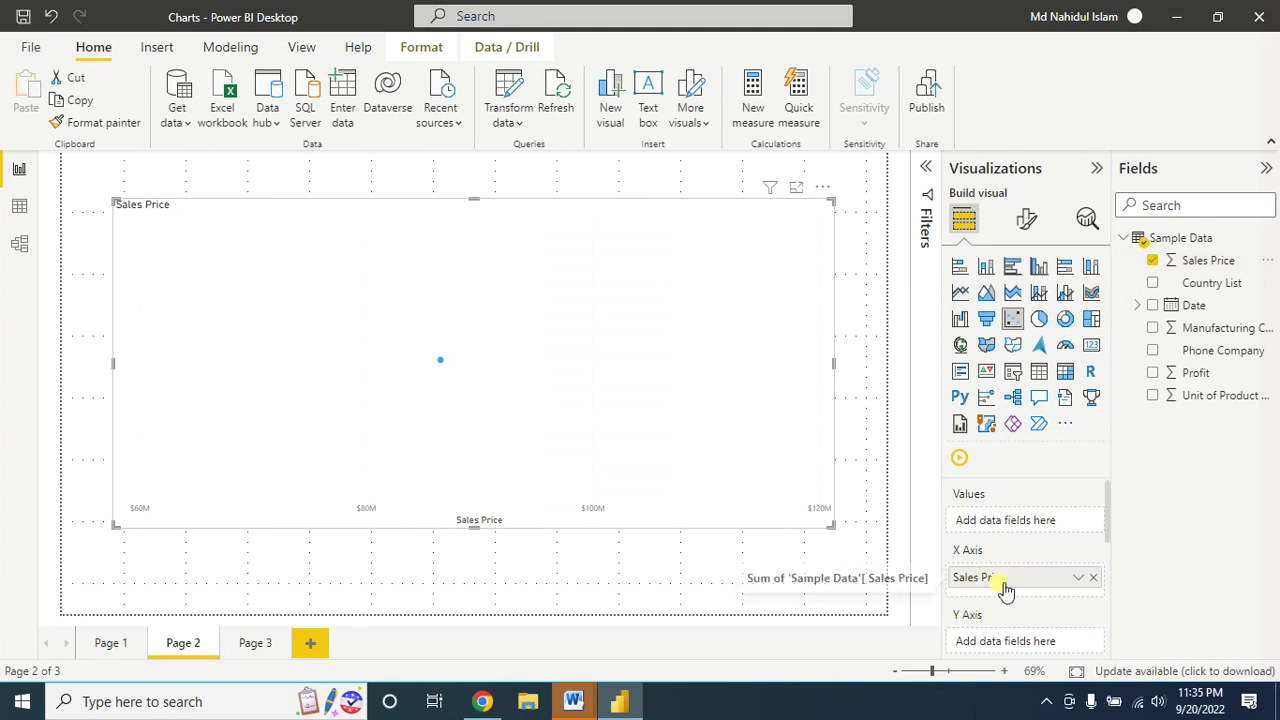
{"action": "left_click", "coordinate": [1153, 372]}
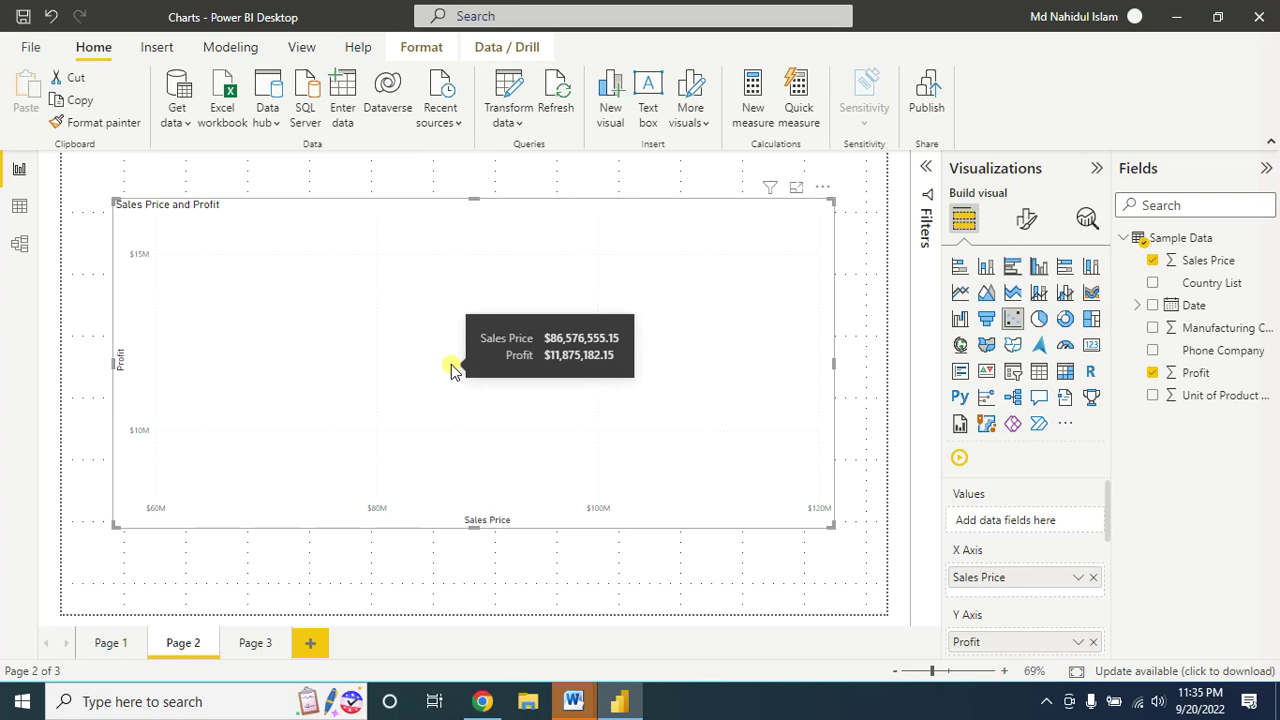
{"action": "left_click", "coordinate": [1080, 580]}
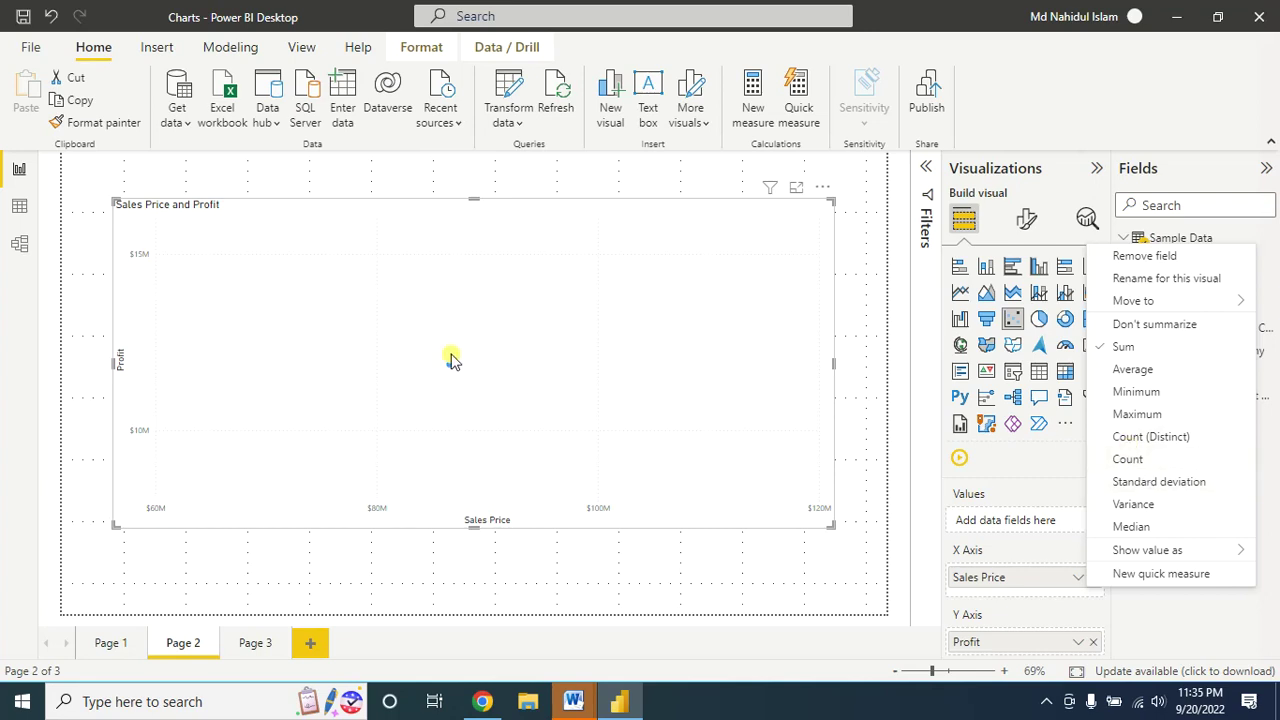
{"action": "left_click", "coordinate": [463, 385]}
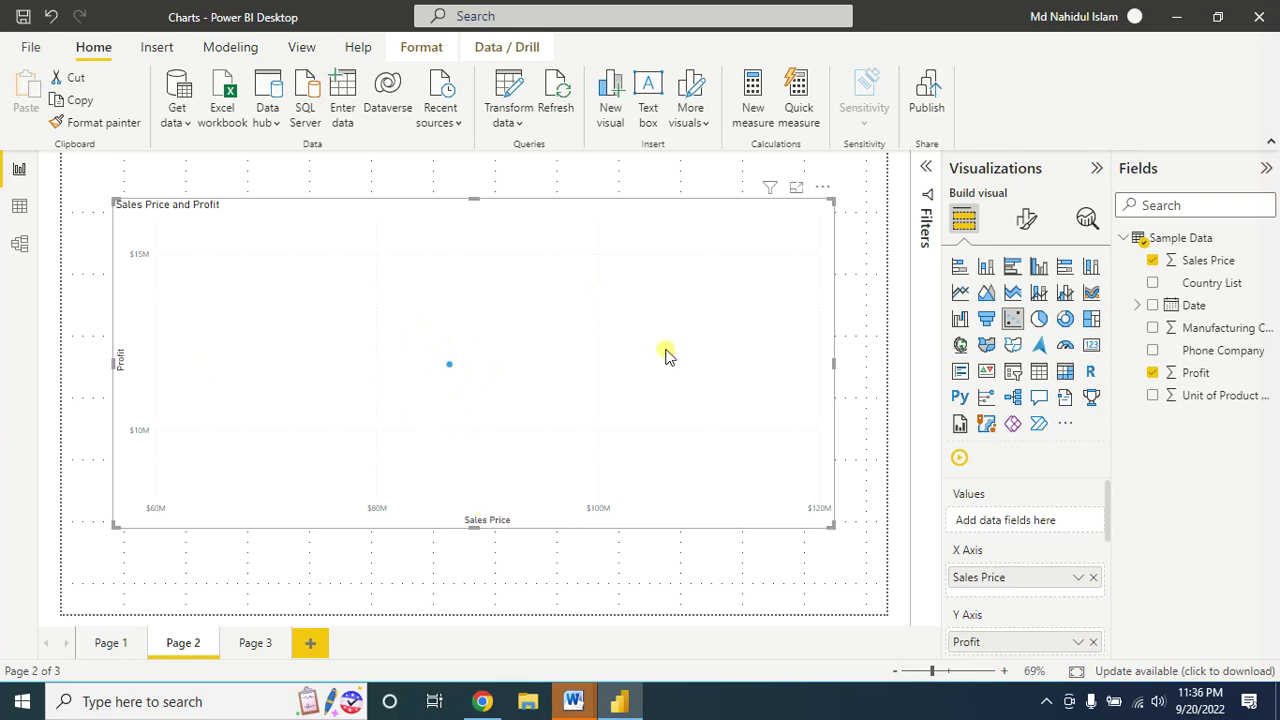
- Add Phone Company to the scatter chart's Values so each company gets its own point
{"action": "left_click", "coordinate": [1153, 351]}
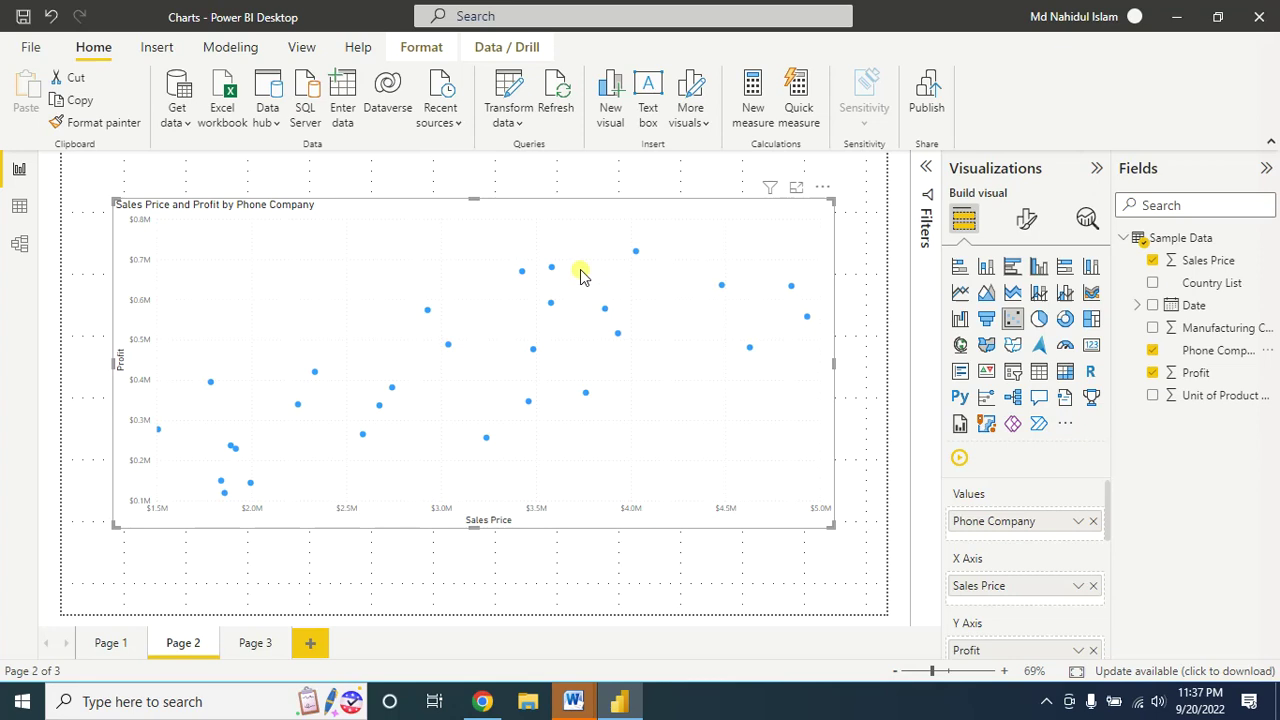
- Turn on category labels so each point shows its phone company name
{"action": "left_click", "coordinate": [1024, 222]}
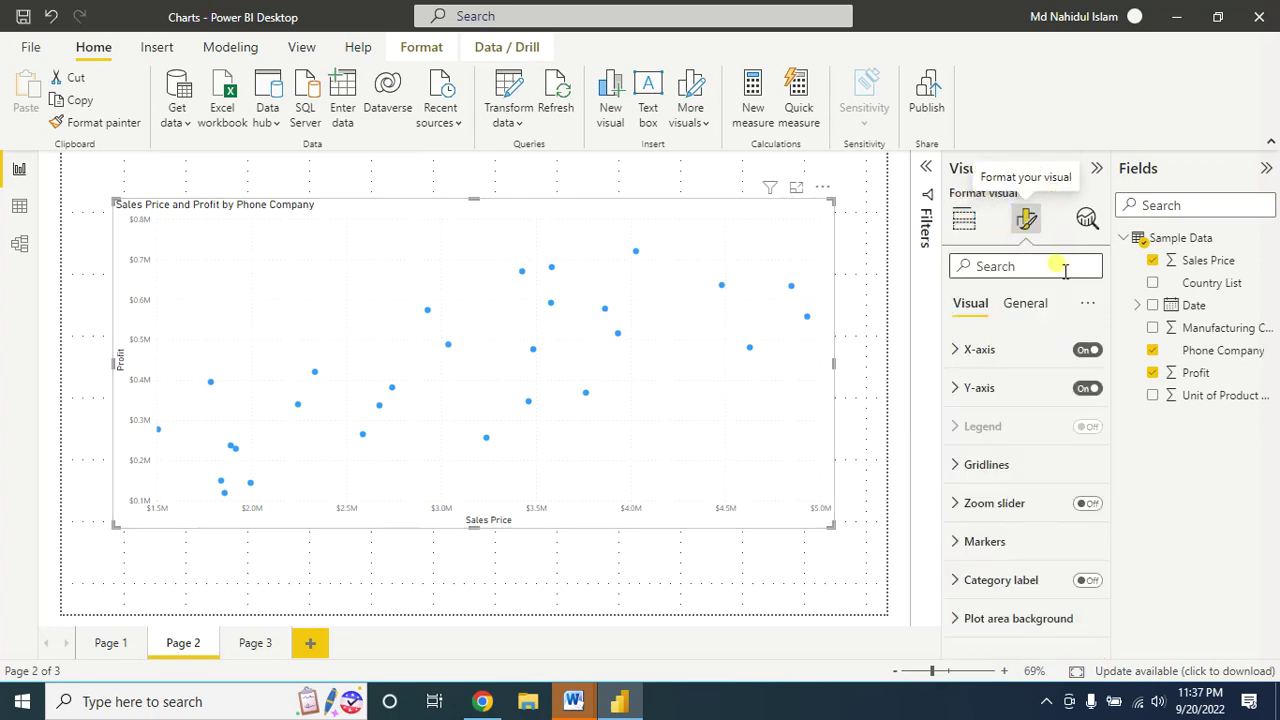
{"action": "left_click", "coordinate": [1087, 580]}
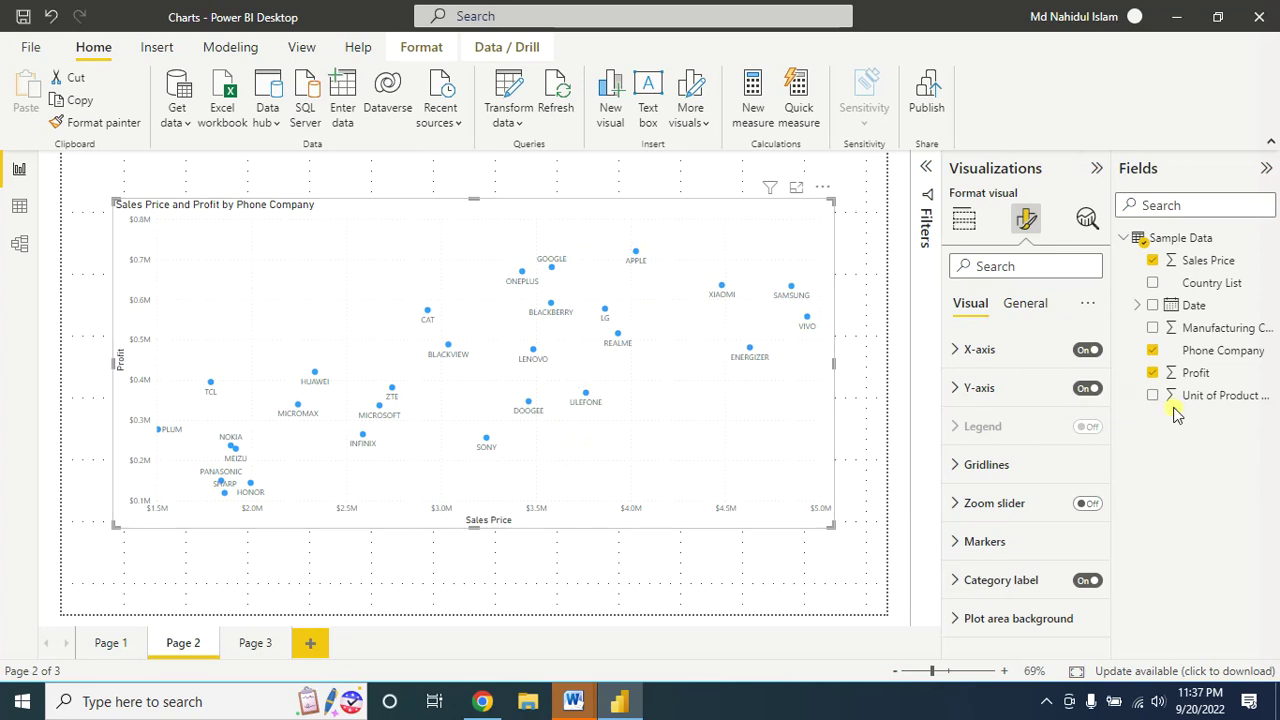
- Put Unit of Product Sold in the Size well to turn the points into bubbles
{"action": "left_click_drag", "start_coordinate": [1205, 401], "coordinate": [1170, 398]}
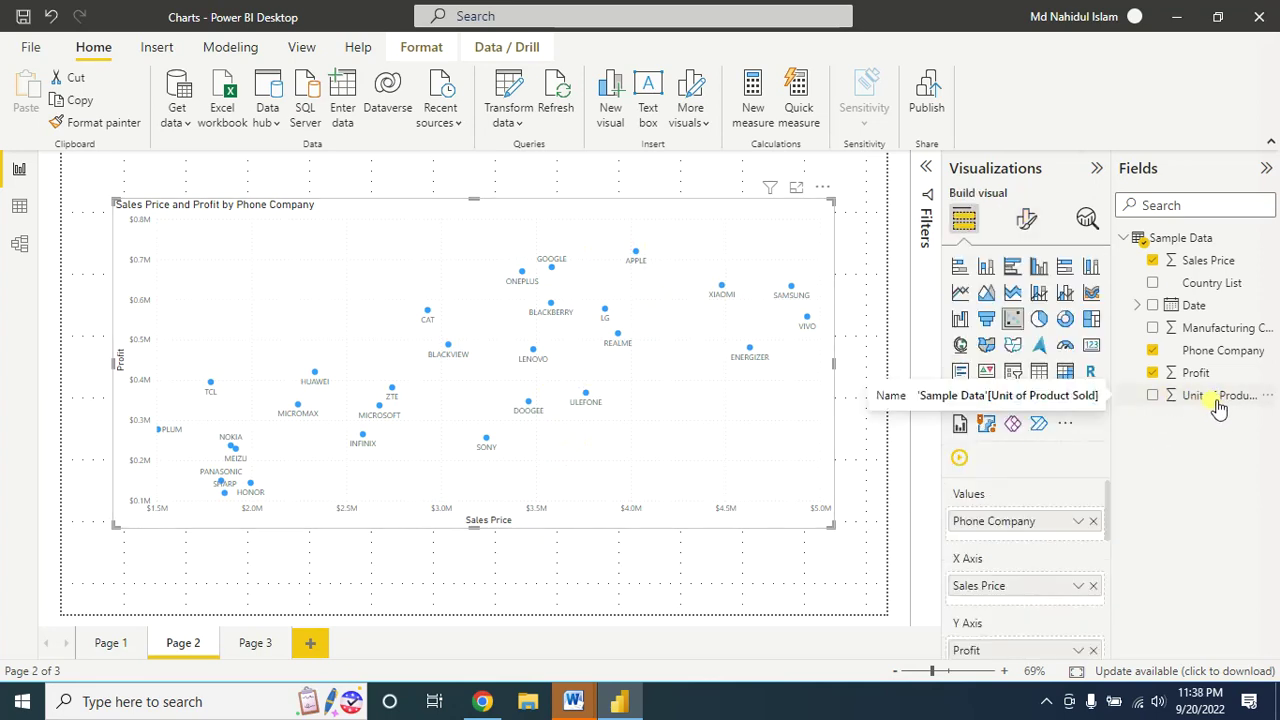
{"action": "left_click", "coordinate": [1153, 397]}
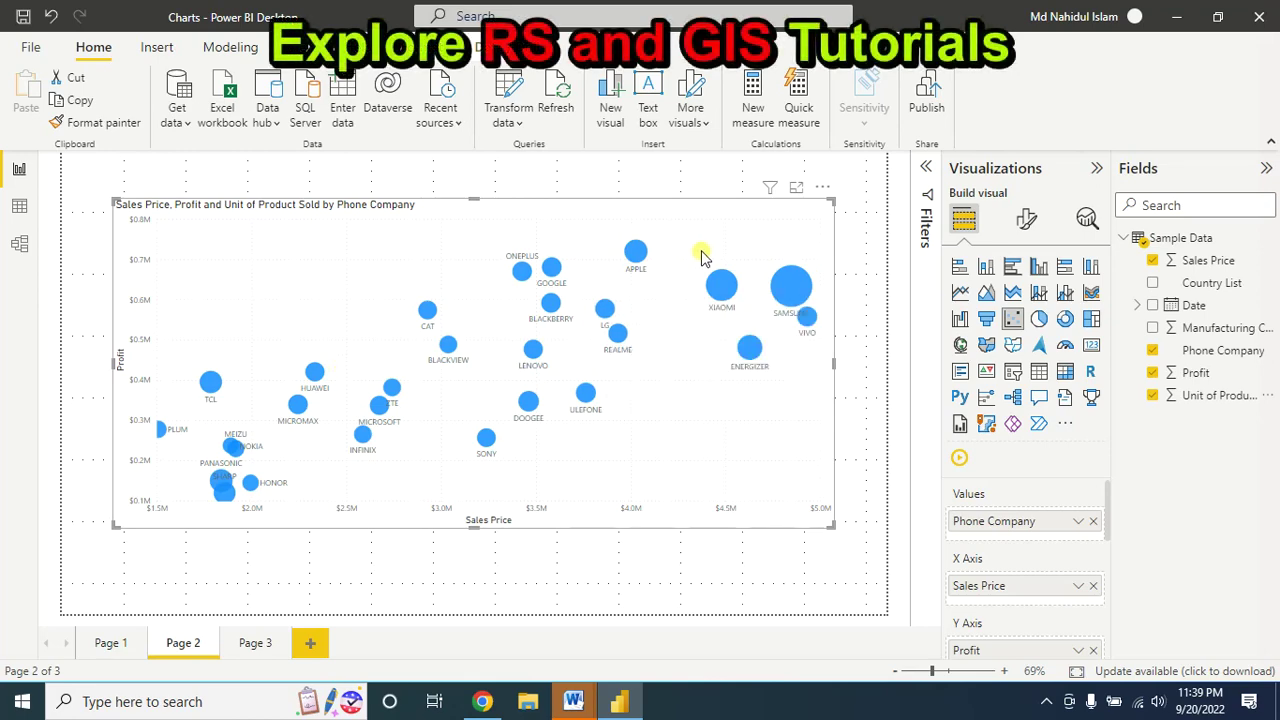
- Colour bubbles by Country List and filter the chart to Canada and United States of America
{"action": "left_click", "coordinate": [1153, 283]}
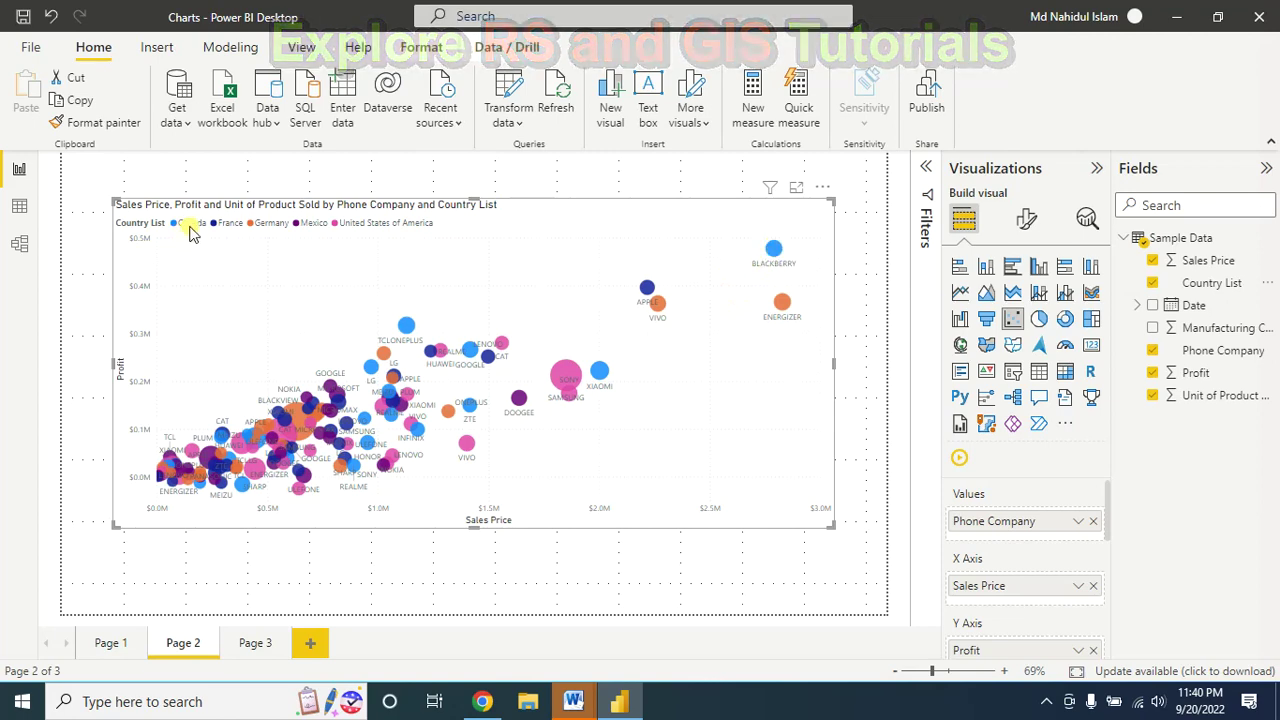
{"action": "left_click", "coordinate": [927, 170]}
{"action": "mouse_move", "coordinate": [845, 334]}
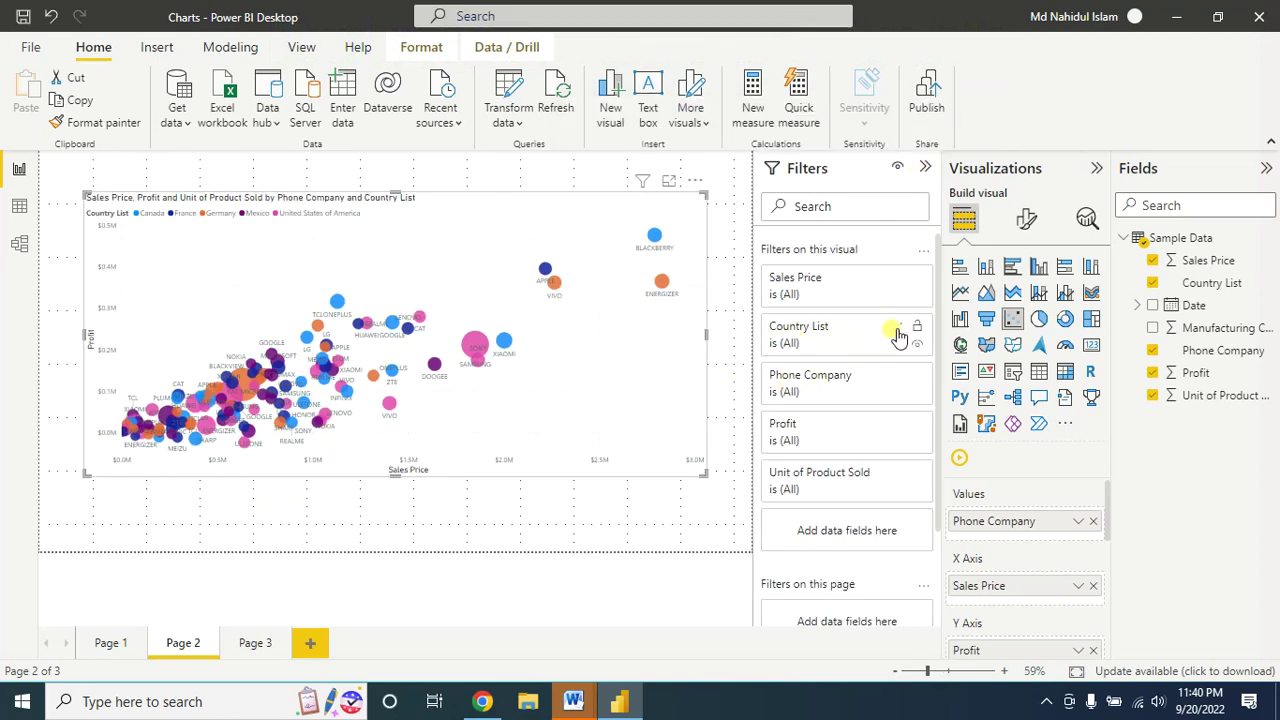
{"action": "left_click", "coordinate": [895, 330]}
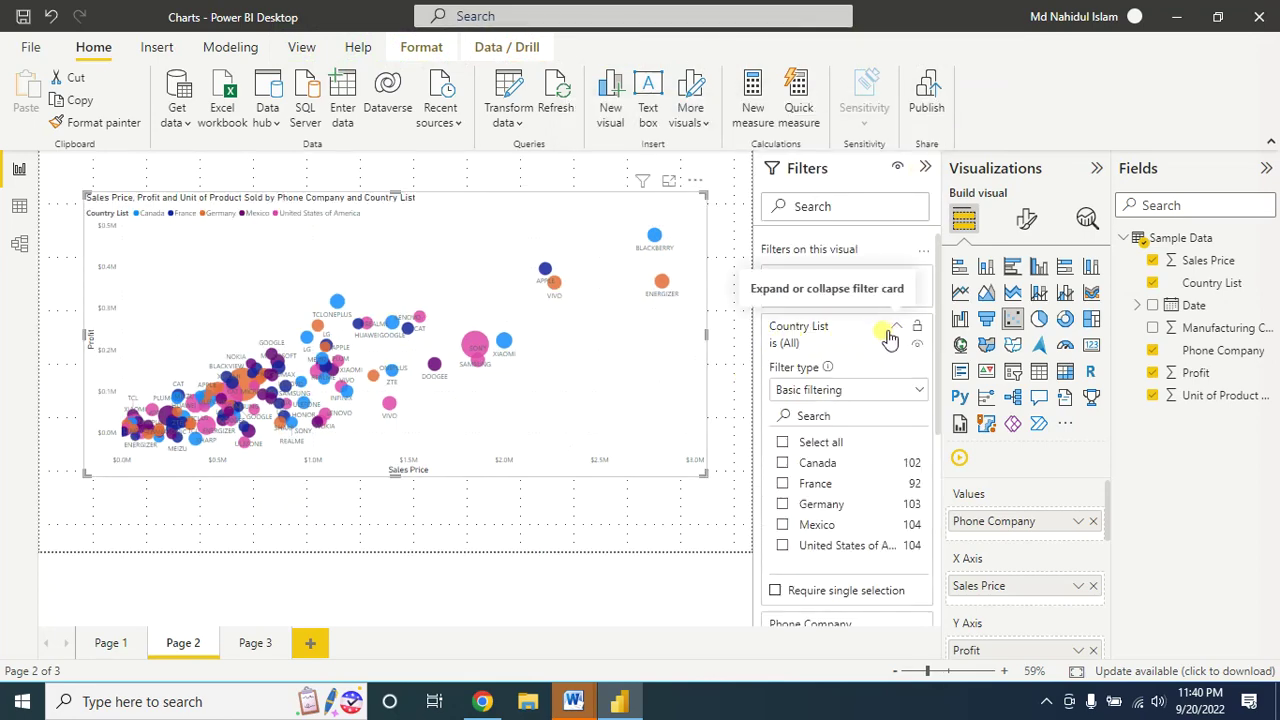
{"action": "left_click", "coordinate": [783, 464]}
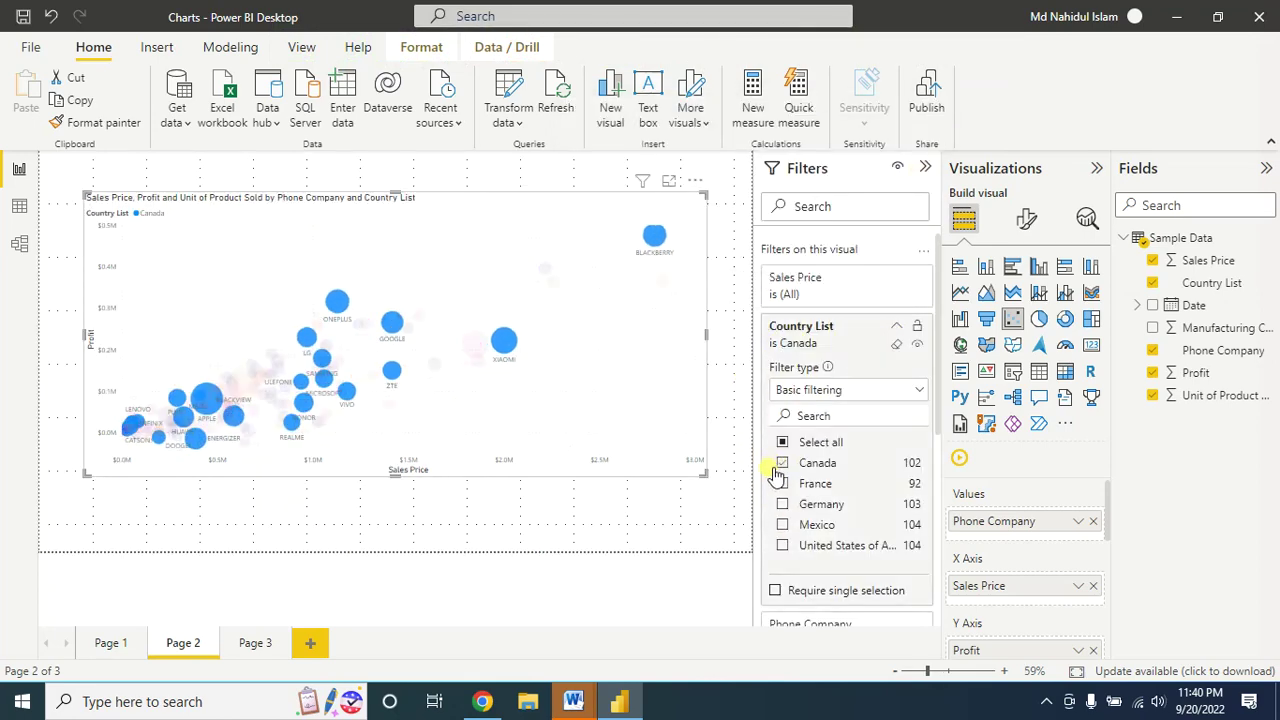
{"action": "left_click", "coordinate": [783, 545]}
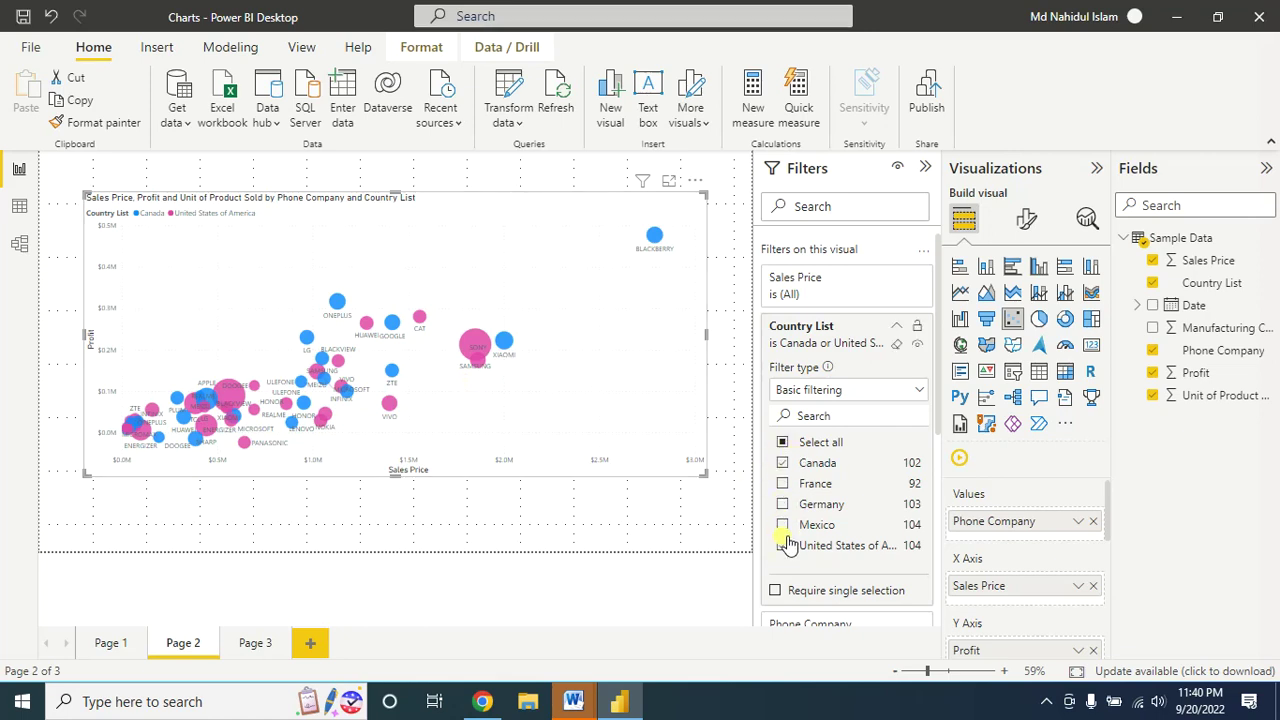
{"action": "scroll", "coordinate": [792, 517], "scroll_direction": "down", "scroll_amount": 3}
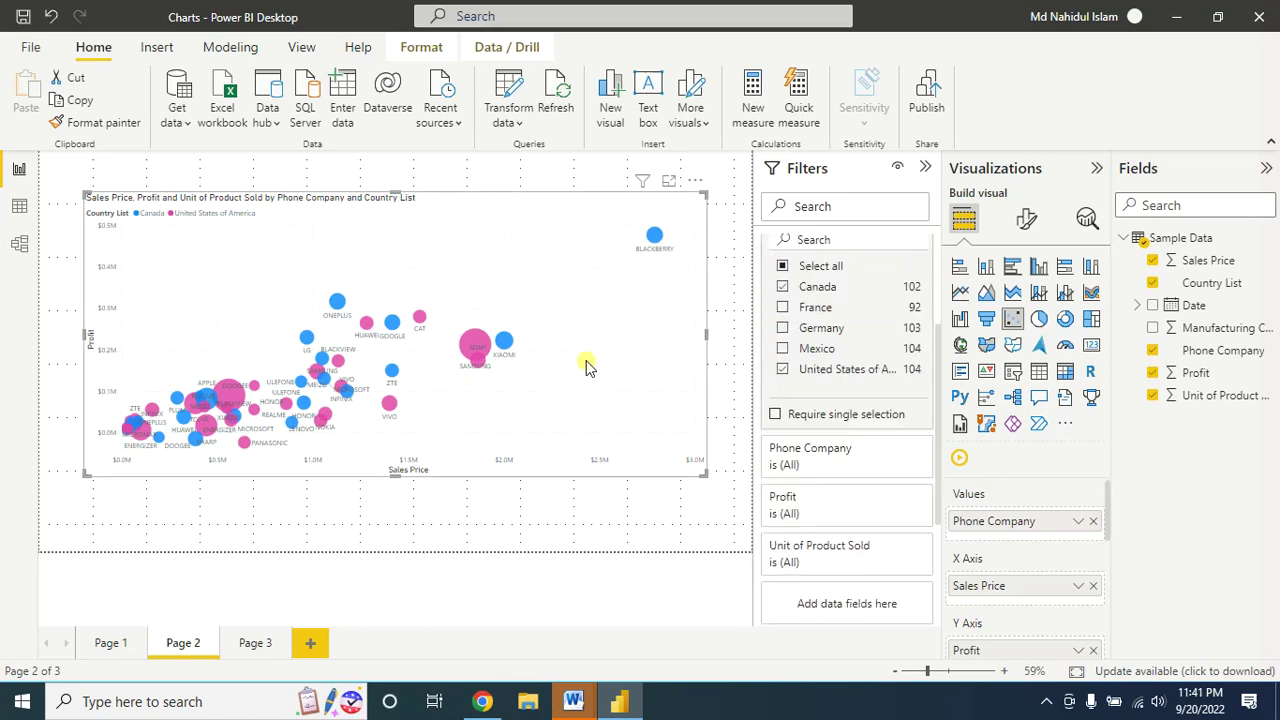
- Enable axis zoom sliders, test zooming, then reset Sales Price and Profit to full range
{"action": "left_click", "coordinate": [1027, 218]}
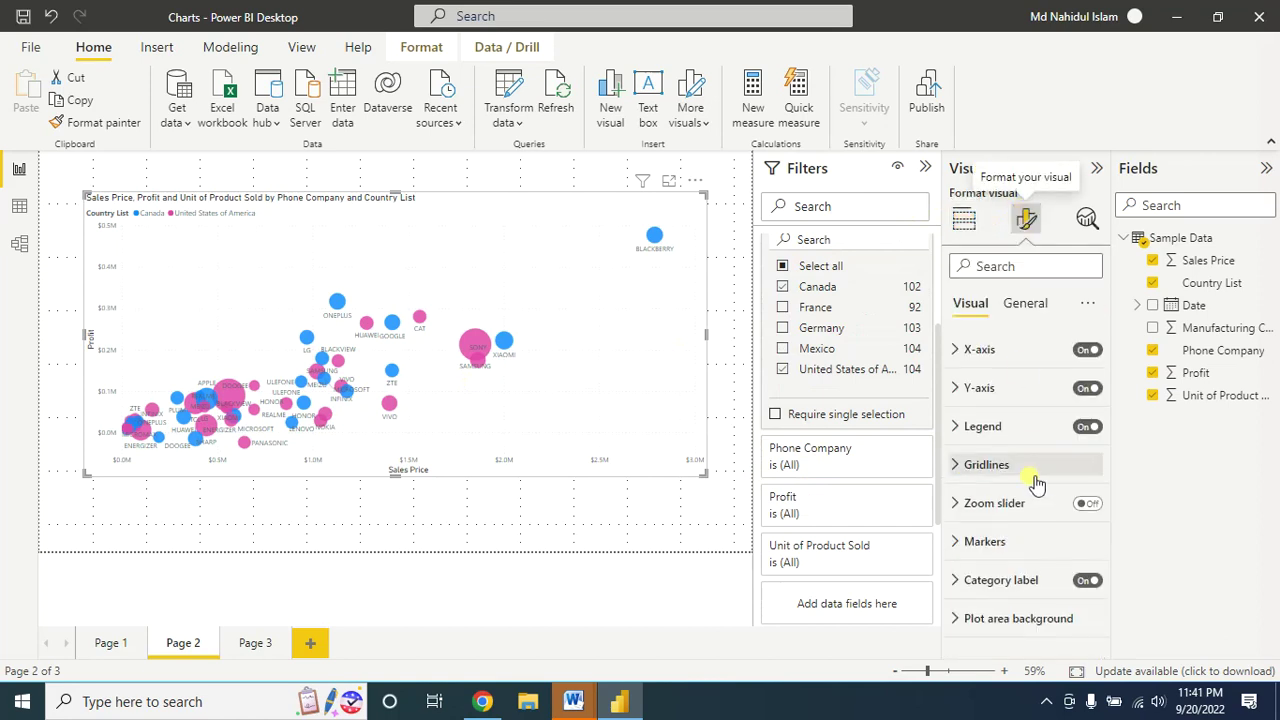
{"action": "left_click", "coordinate": [1090, 504]}
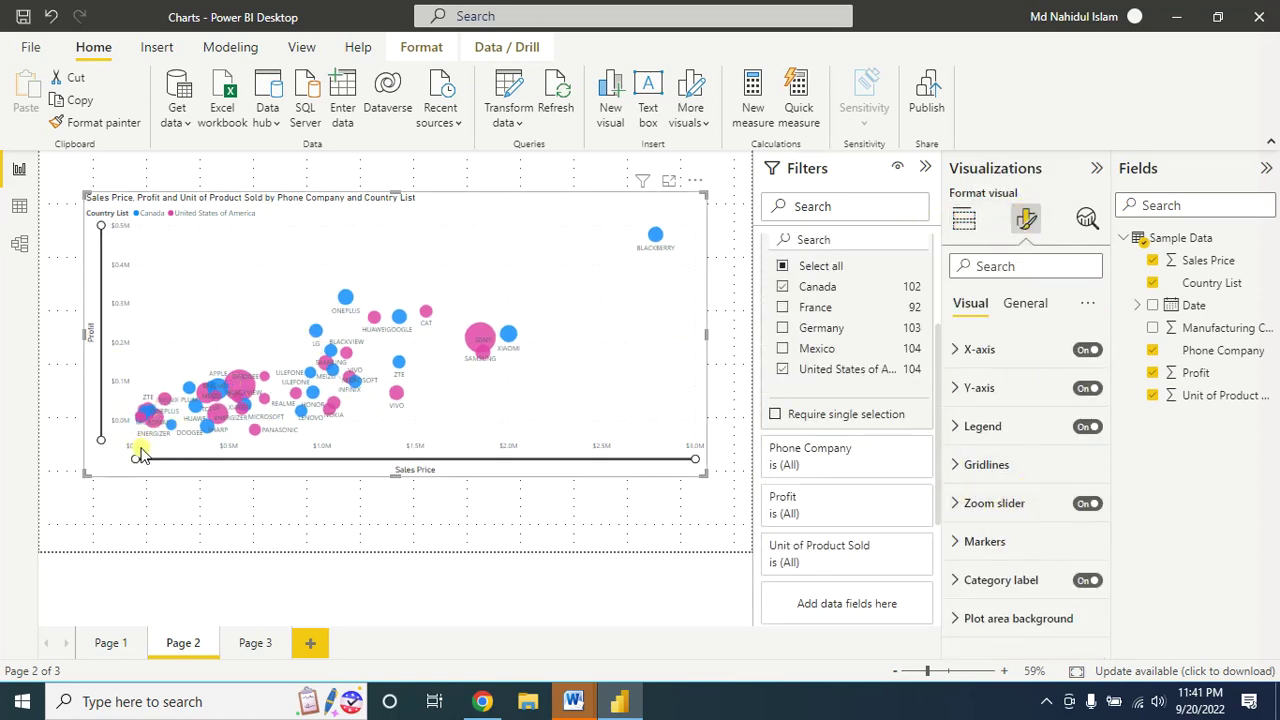
{"action": "left_click_drag", "start_coordinate": [141, 455], "coordinate": [353, 457]}
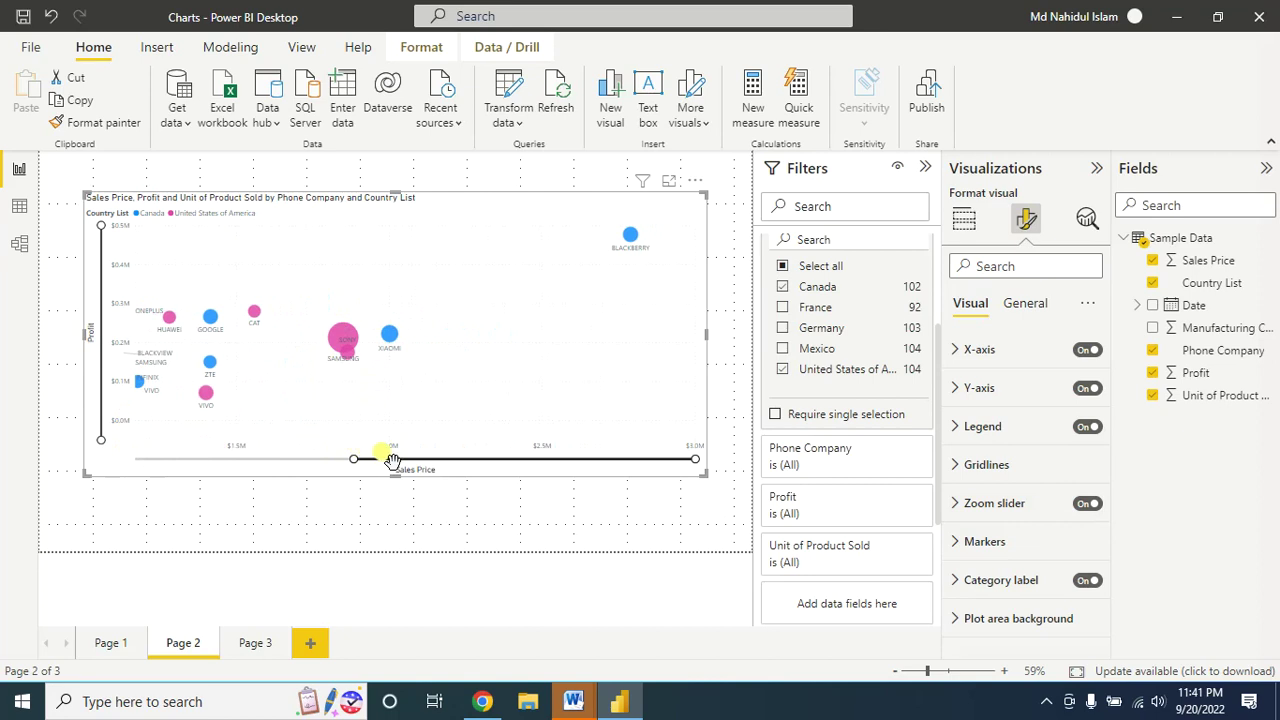
{"action": "left_click_drag", "start_coordinate": [353, 458], "coordinate": [377, 459]}
{"action": "mouse_move", "coordinate": [99, 432]}
{"action": "left_mouse_down"}
{"action": "mouse_move", "coordinate": [114, 334]}
{"action": "mouse_move", "coordinate": [101, 376]}
{"action": "left_mouse_up"}
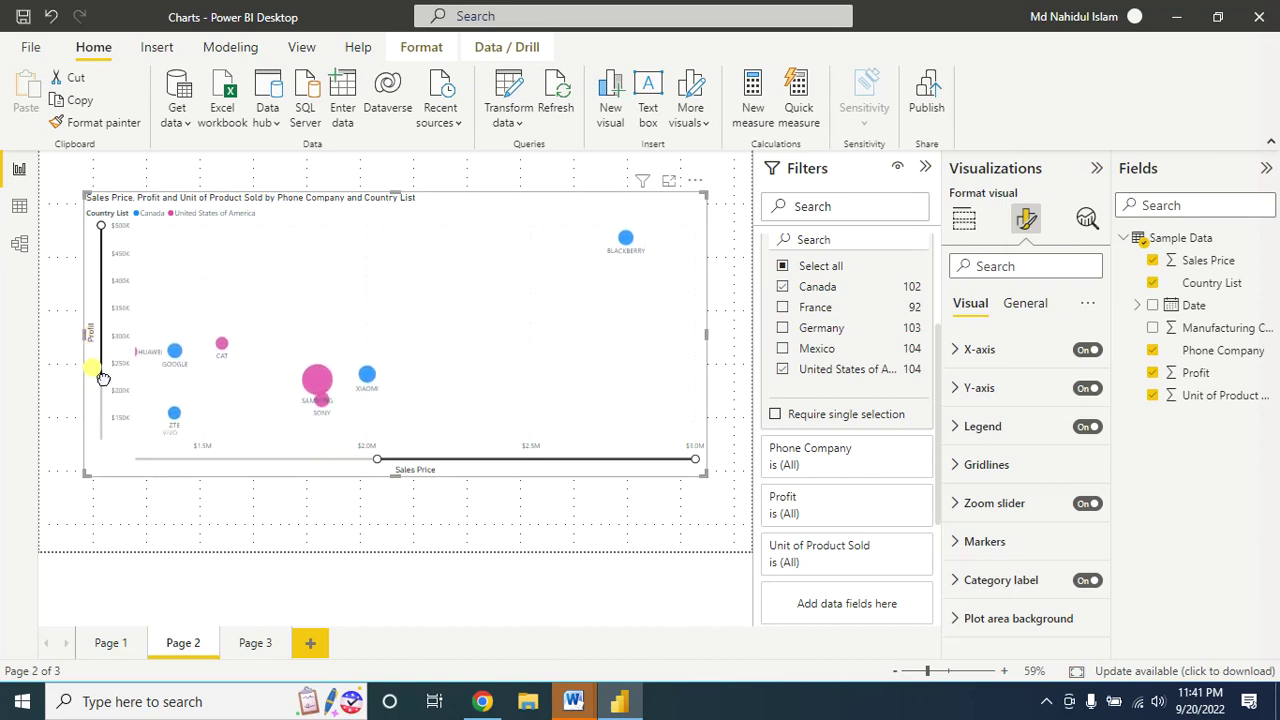
{"action": "left_click_drag", "start_coordinate": [377, 459], "coordinate": [381, 459]}
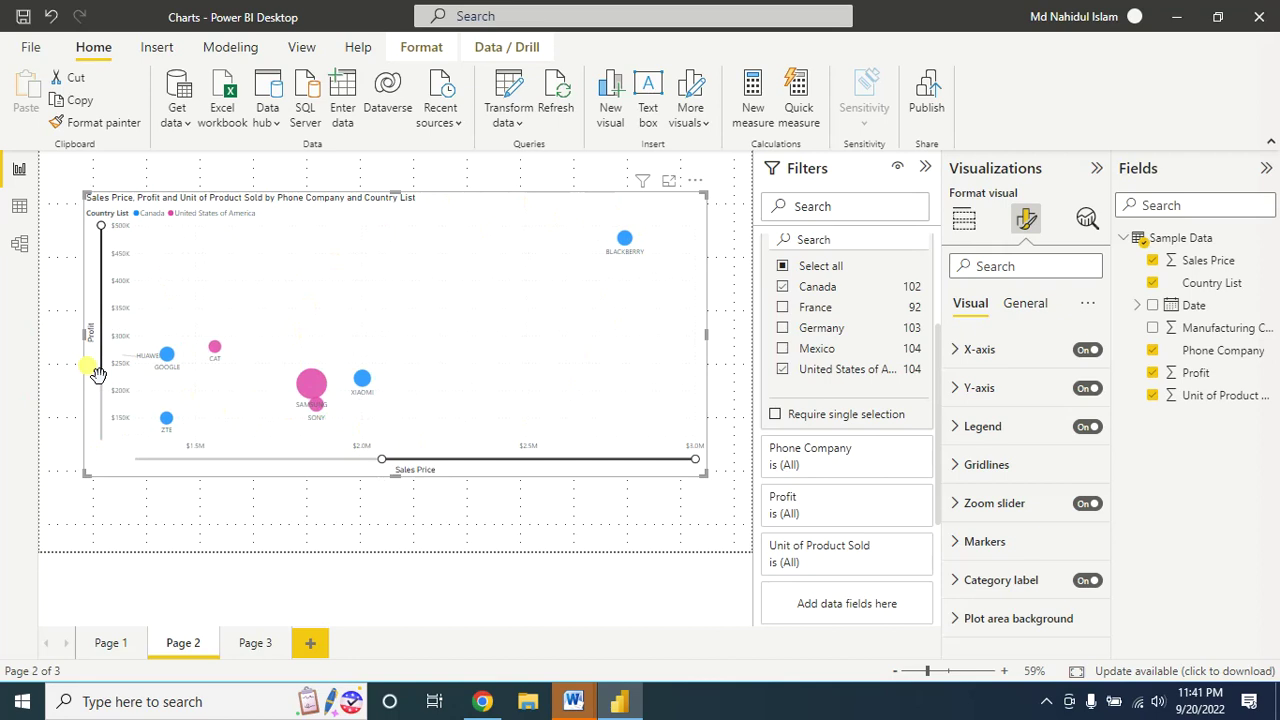
{"action": "left_click_drag", "start_coordinate": [101, 376], "coordinate": [101, 440]}
{"action": "left_click_drag", "start_coordinate": [381, 454], "coordinate": [123, 477]}
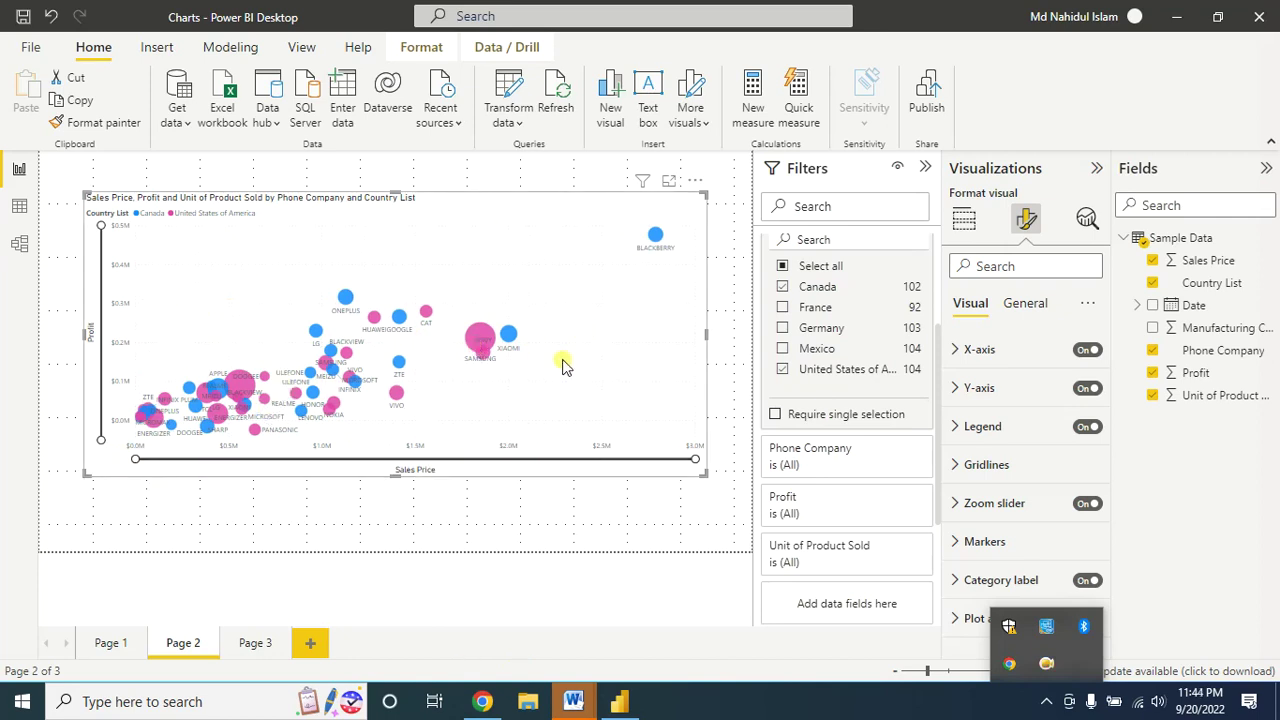
{"action": "left_click", "coordinate": [964, 218]}
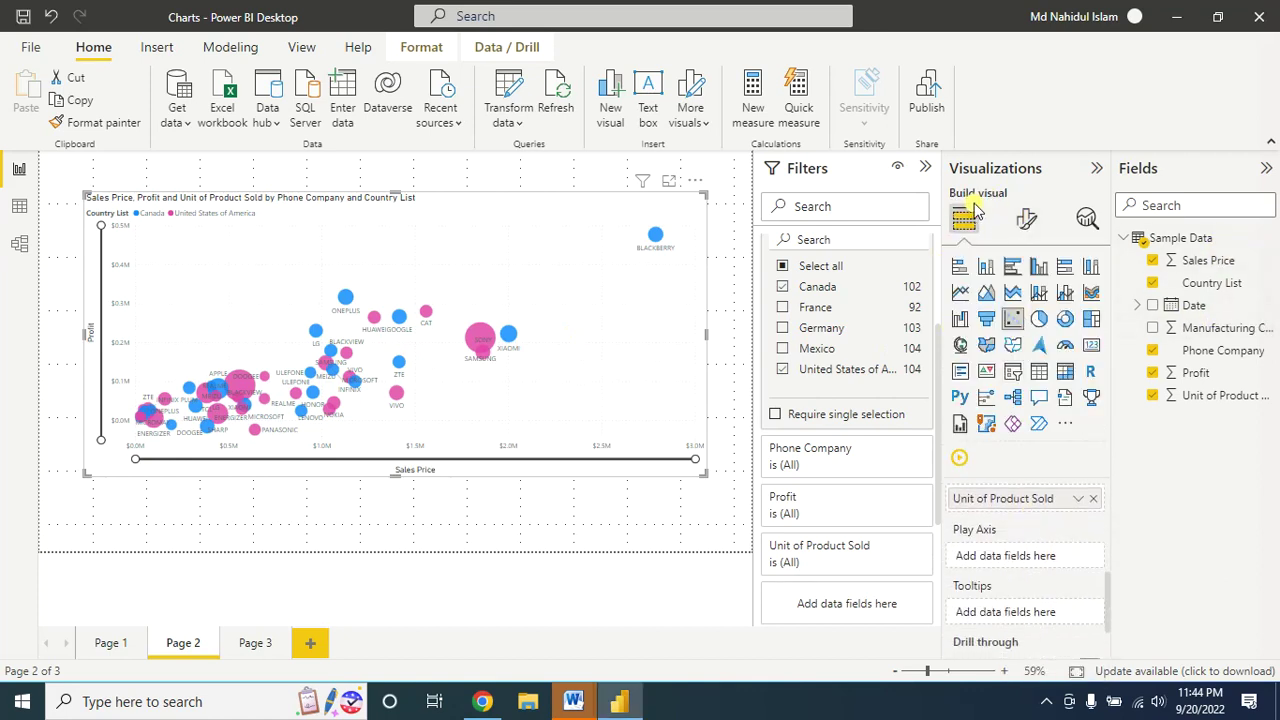
{"action": "scroll", "coordinate": [1000, 460], "scroll_direction": "down", "scroll_amount": 3}
{"action": "scroll", "coordinate": [980, 510], "scroll_direction": "up", "scroll_amount": 2}
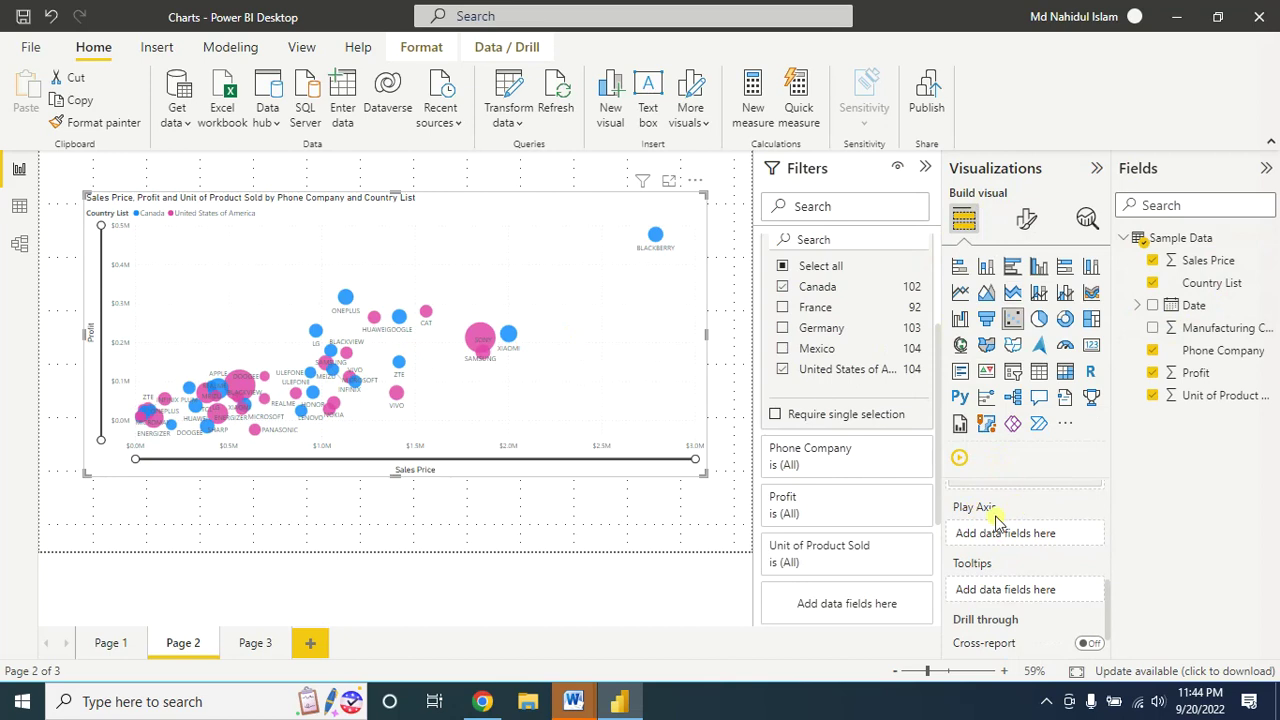
{"action": "left_click", "coordinate": [1137, 305]}
{"action": "left_click_drag", "start_coordinate": [1227, 395], "coordinate": [997, 508]}
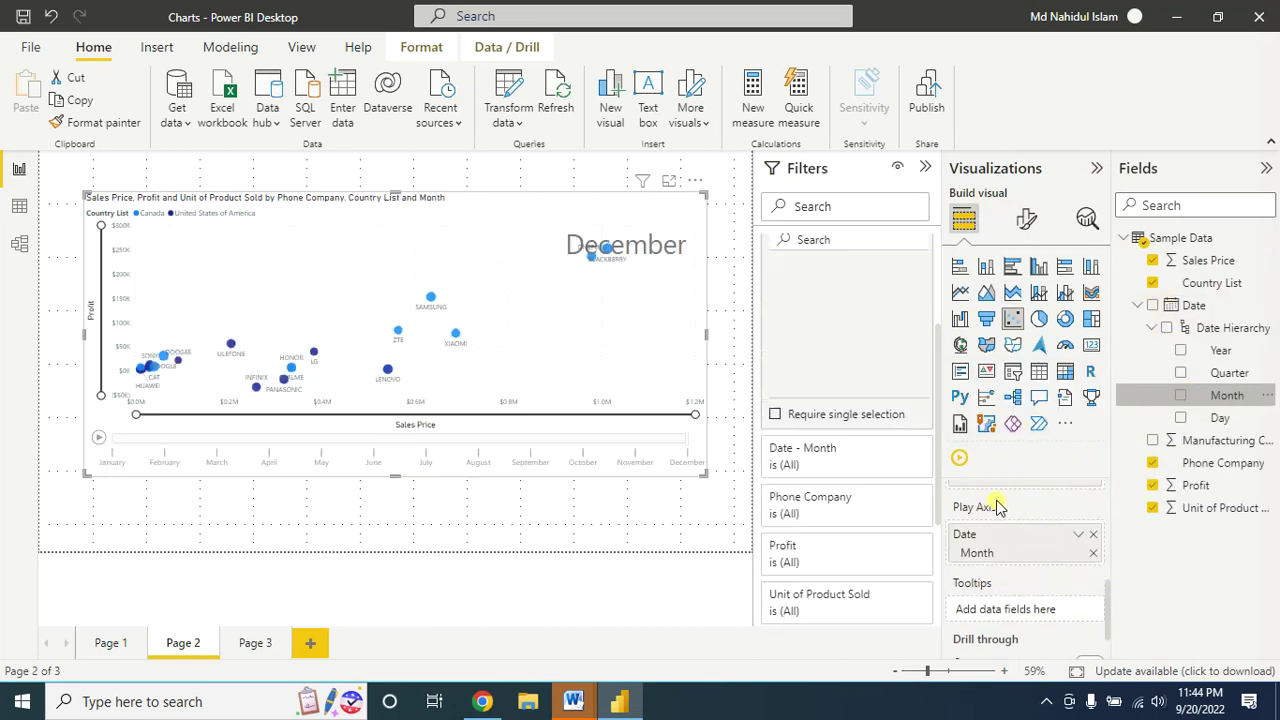
{"action": "left_click", "coordinate": [100, 440]}
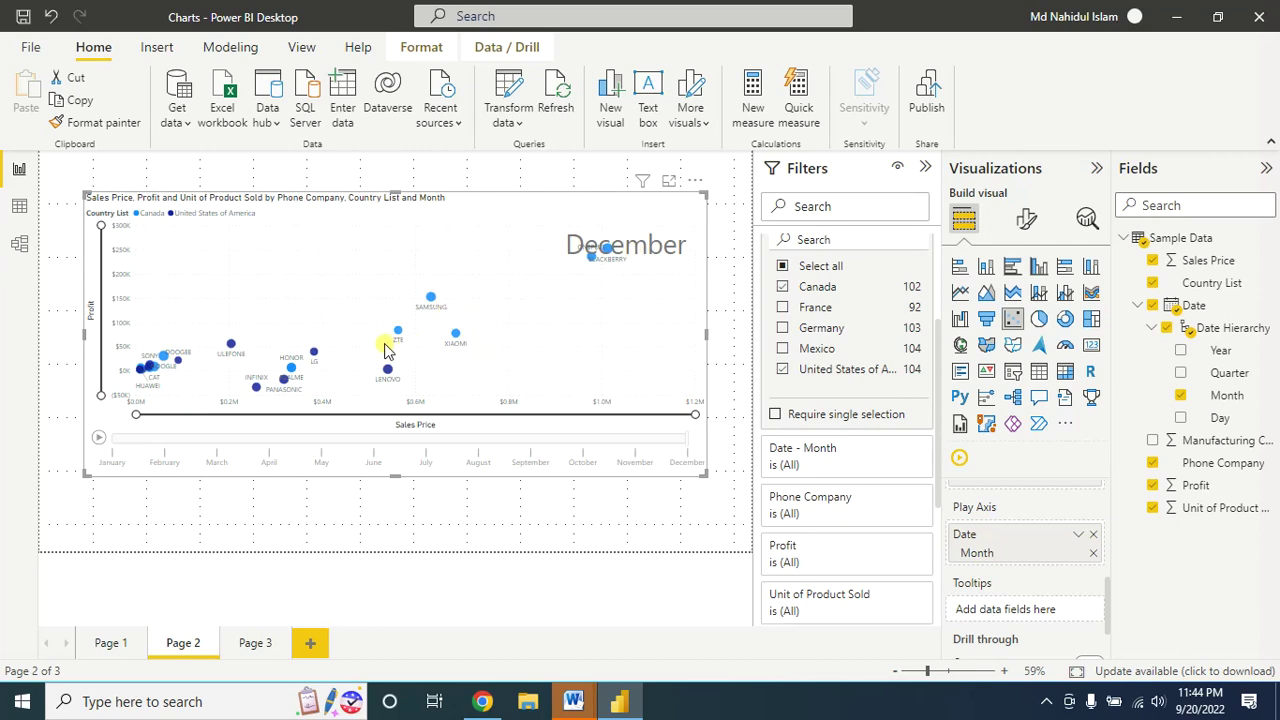
{"action": "left_click", "coordinate": [428, 303]}
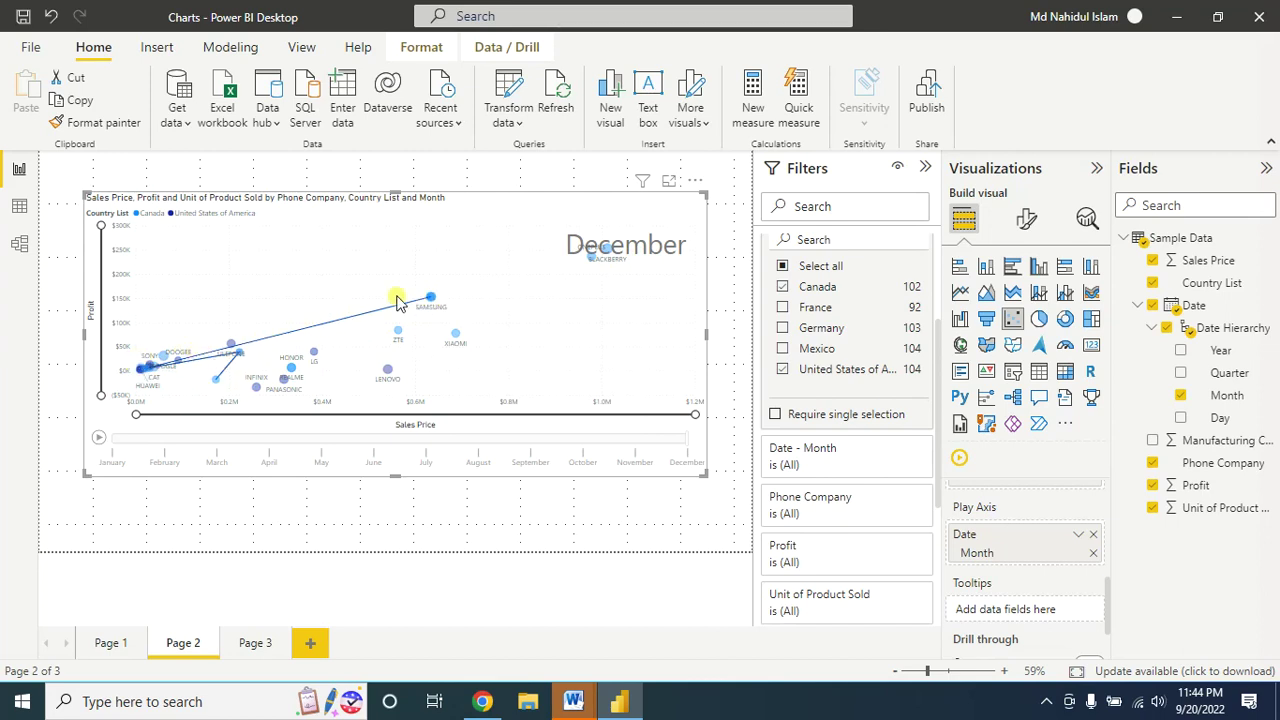
{"action": "left_click", "coordinate": [455, 342]}
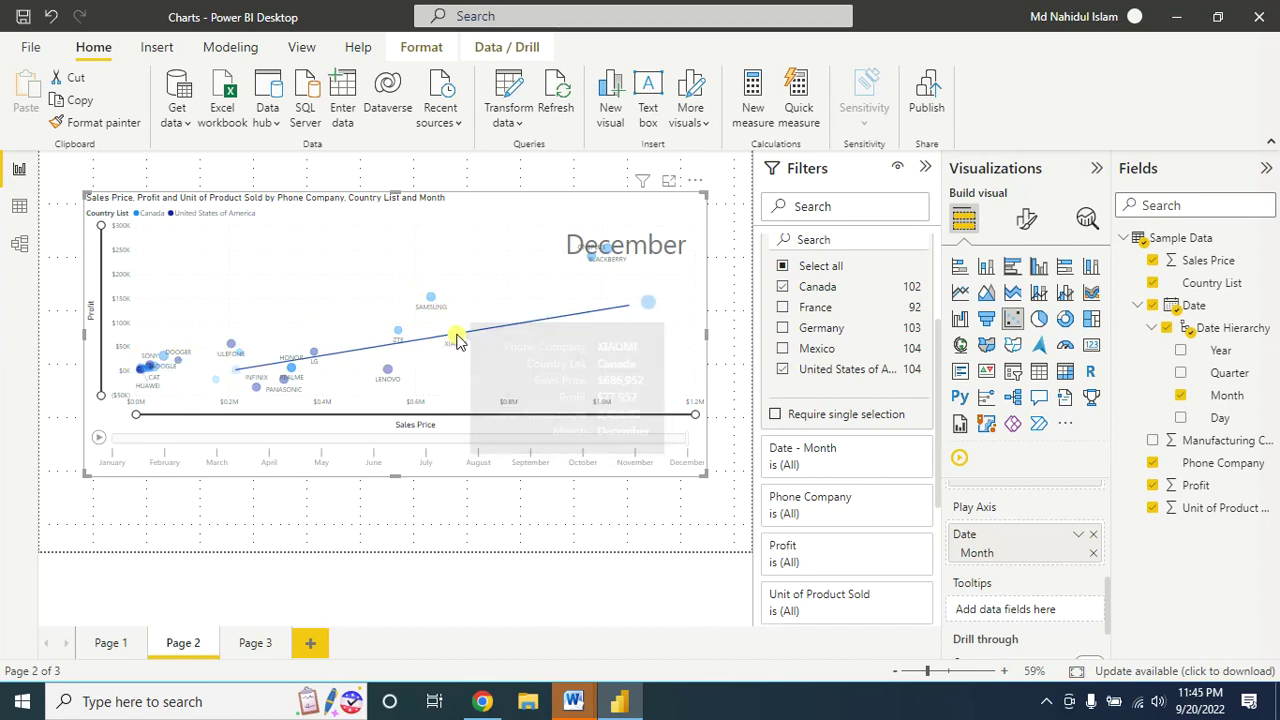
{"action": "left_click", "coordinate": [388, 377]}
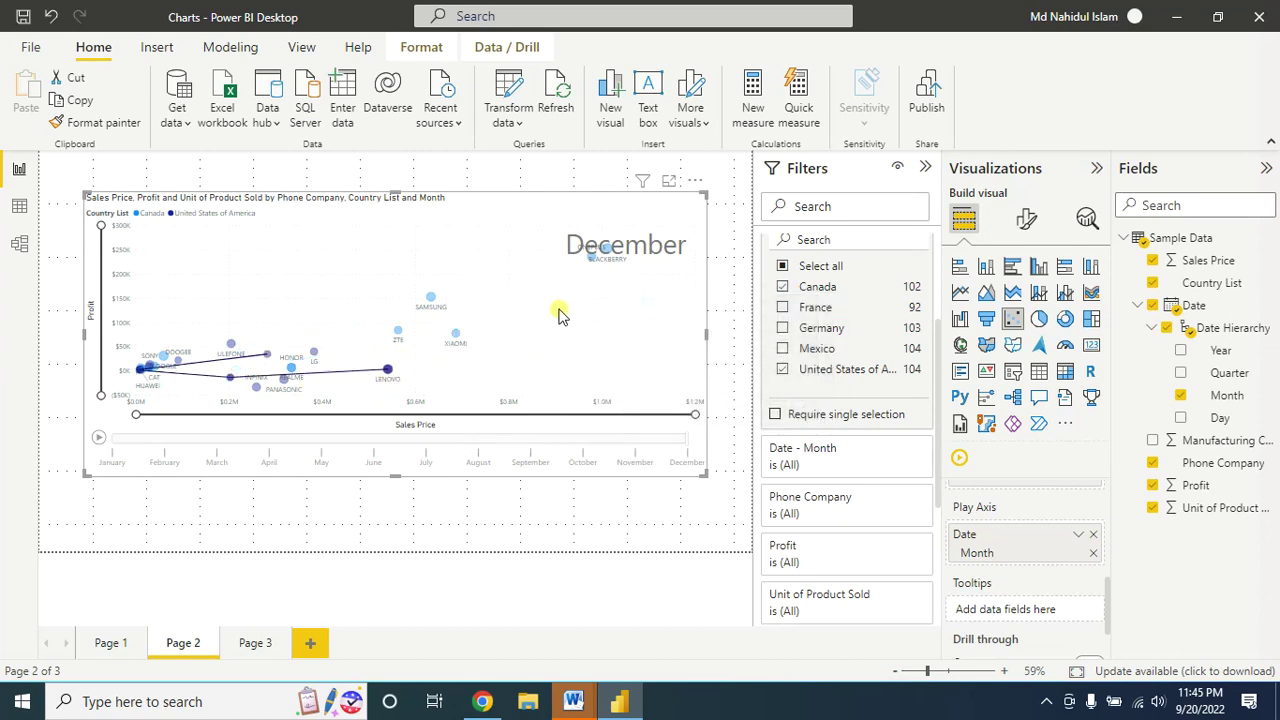
{"action": "left_click", "coordinate": [98, 440]}
{"action": "left_click", "coordinate": [1026, 218]}
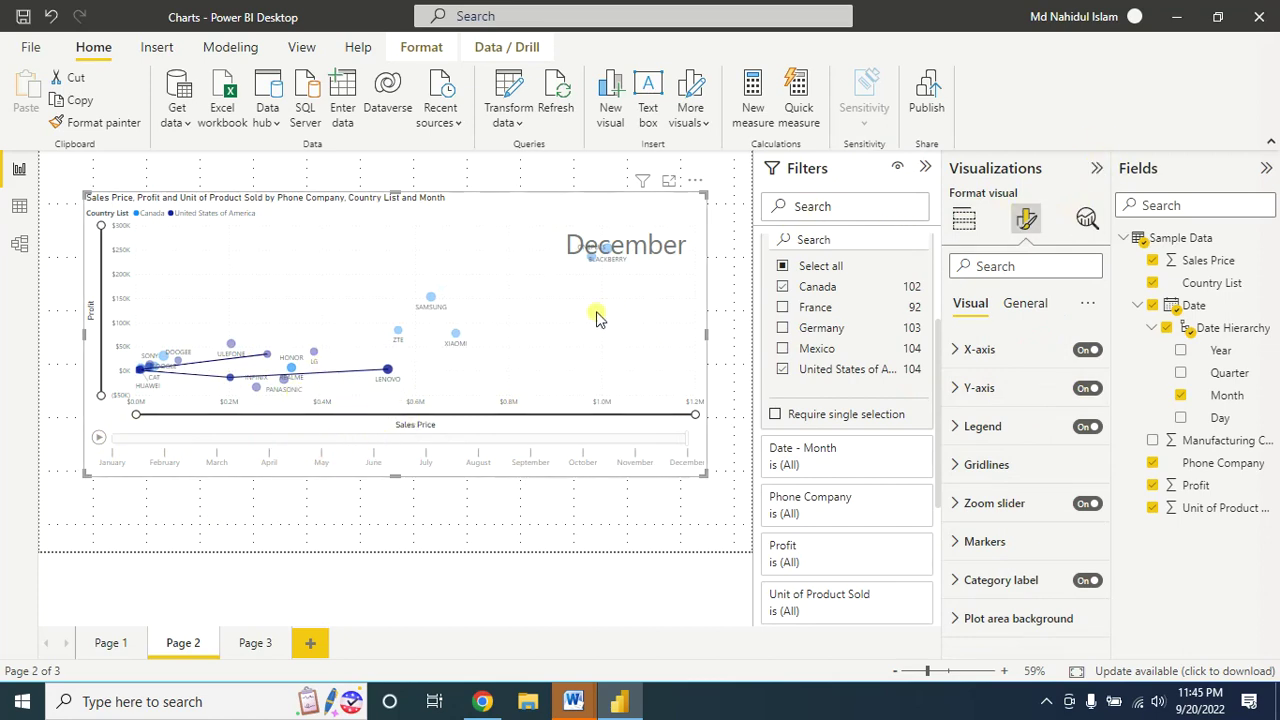
{"action": "left_click", "coordinate": [987, 176]}
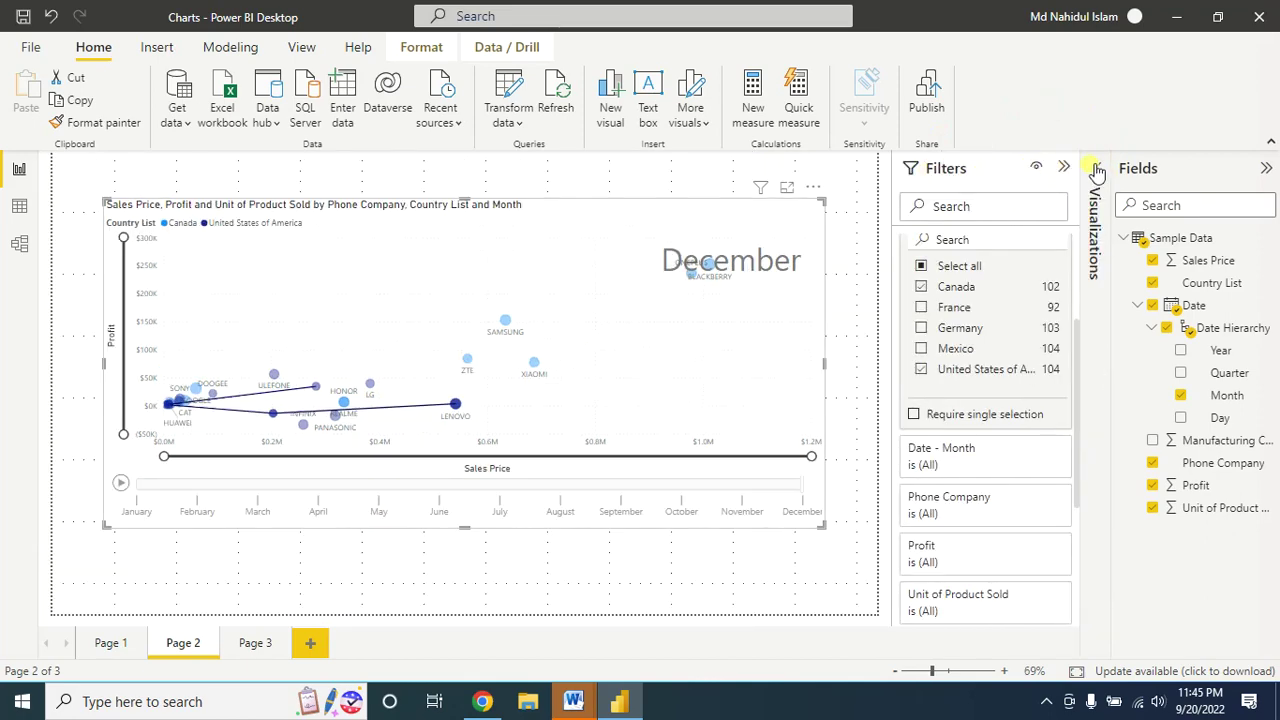
{"action": "left_click", "coordinate": [1097, 170]}
{"action": "left_click", "coordinate": [963, 220]}
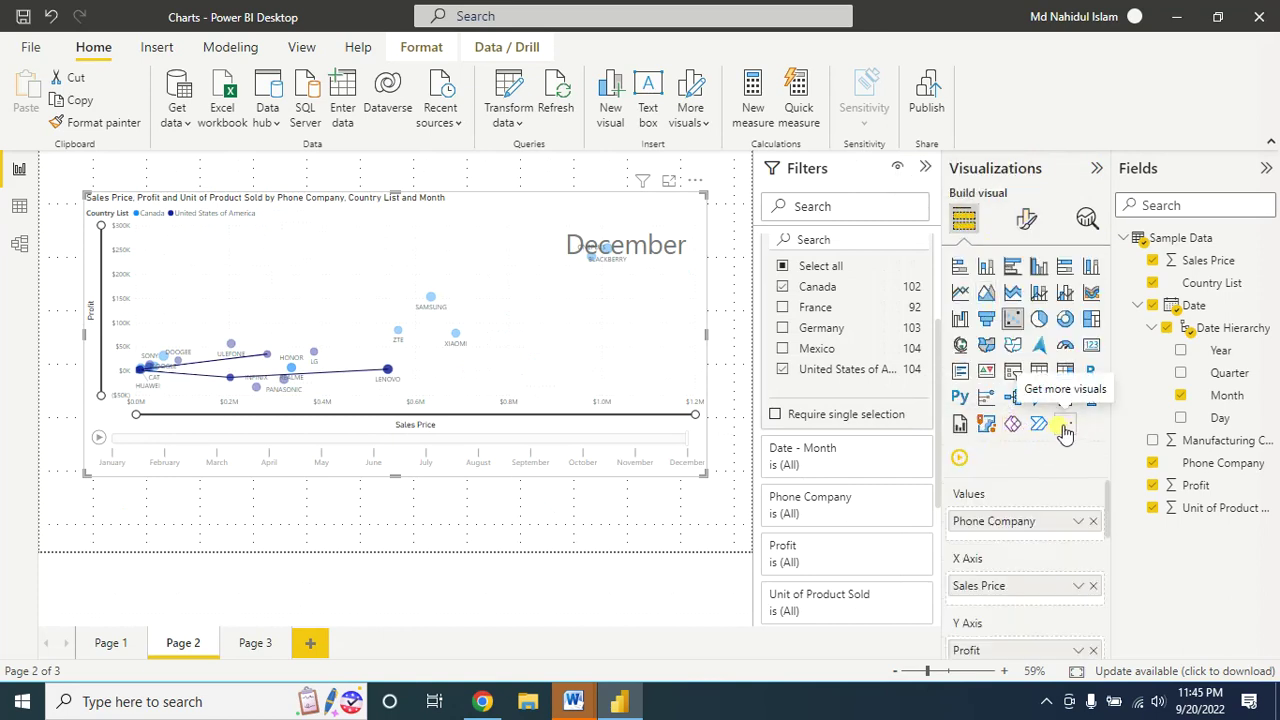
- Search the visuals marketplace for 'play' to find the Play Axis visual, then close it
{"action": "left_click", "coordinate": [1065, 430]}
{"action": "left_click", "coordinate": [1110, 474]}
{"action": "type", "text": "pl"}
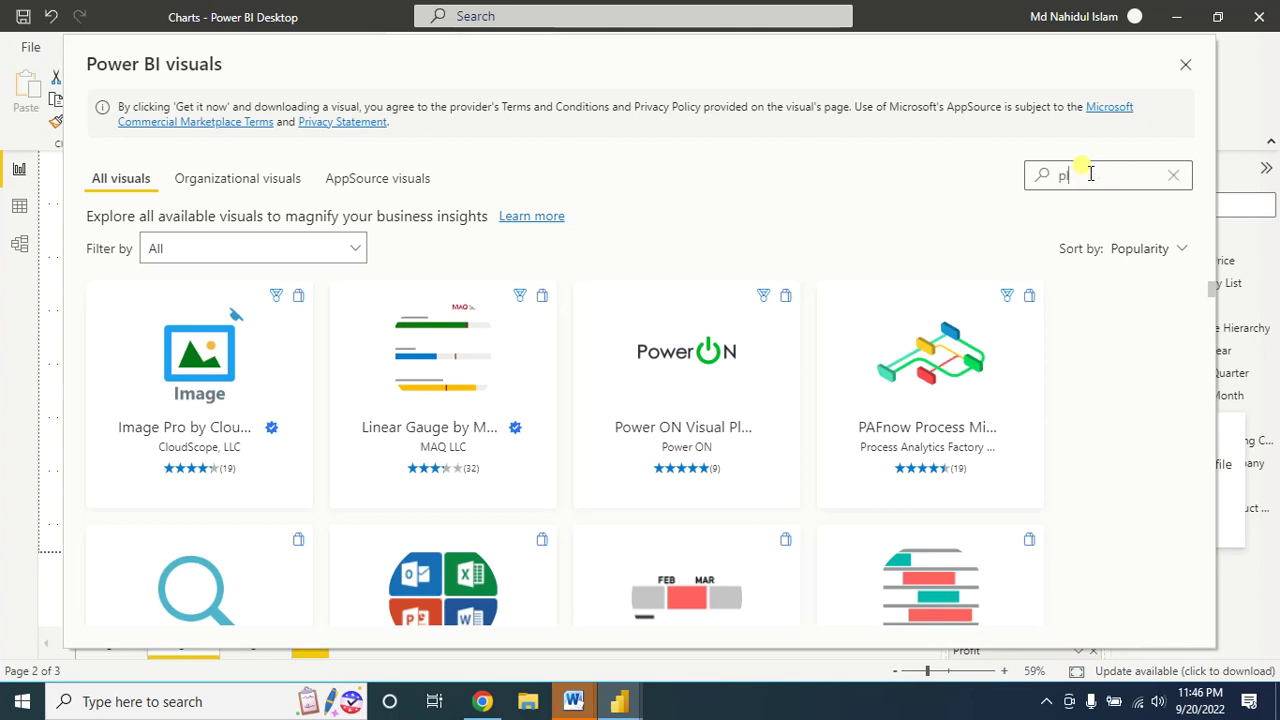
{"action": "type", "text": "ay"}
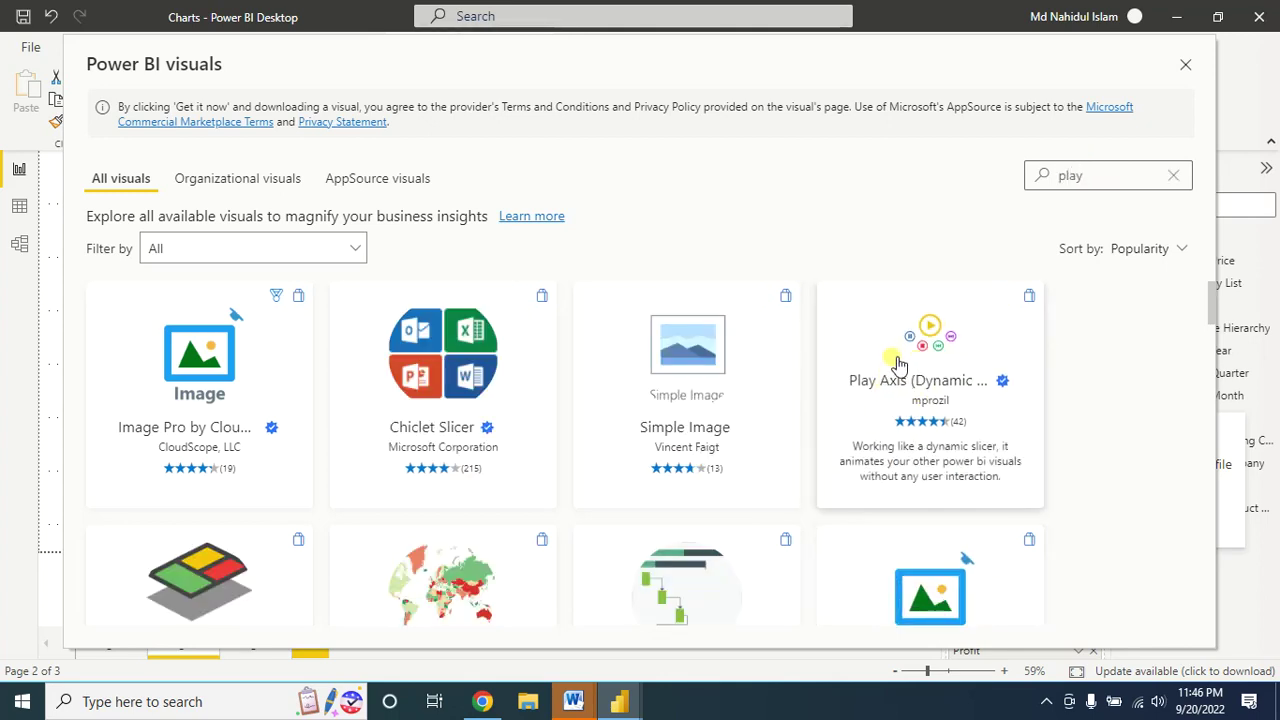
{"action": "left_click", "coordinate": [1186, 69]}
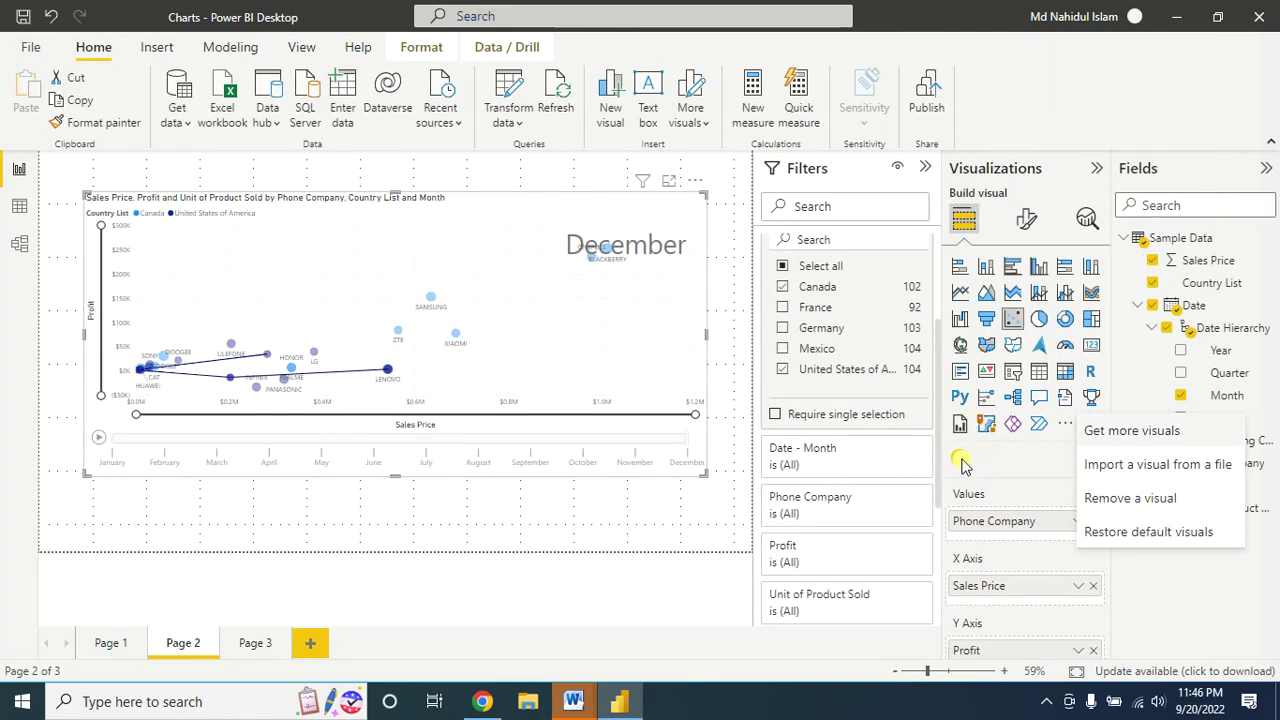
- Place a Play Axis visual below the bubble chart and set Month as its field
{"action": "left_click", "coordinate": [430, 526]}
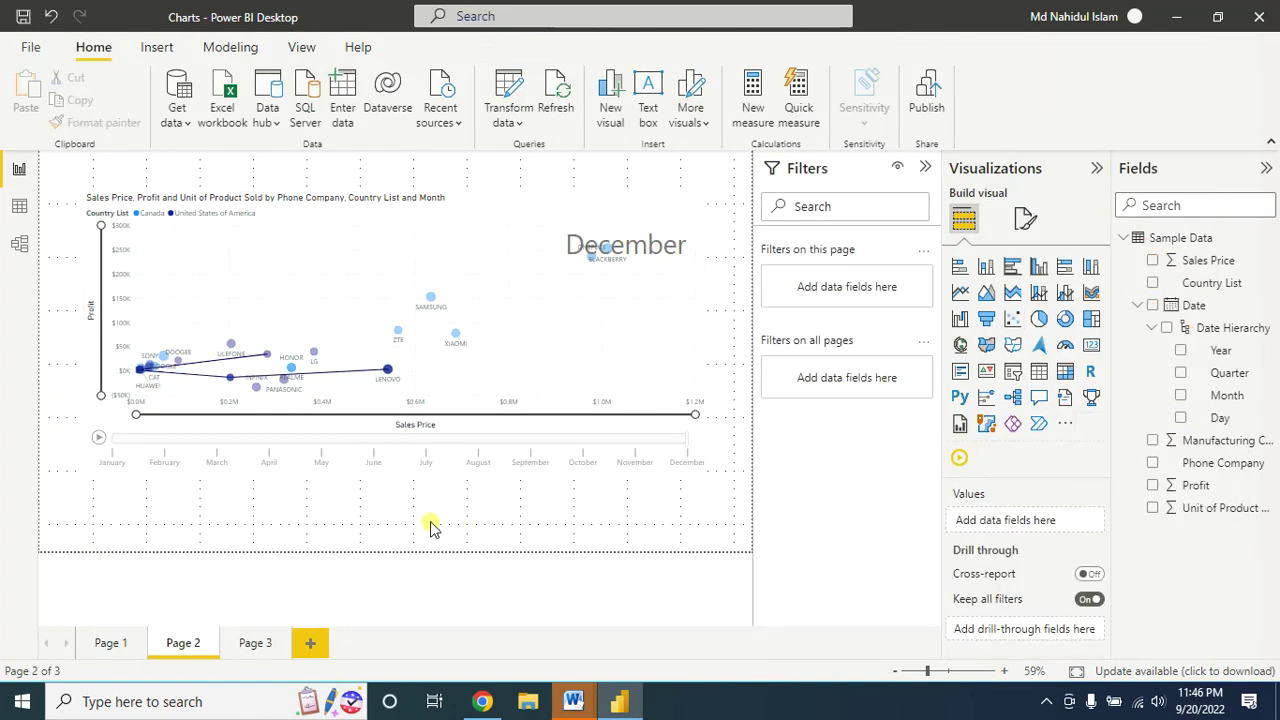
{"action": "left_click", "coordinate": [960, 460]}
{"action": "mouse_move", "coordinate": [188, 325]}
{"action": "left_mouse_down"}
{"action": "mouse_move", "coordinate": [238, 455]}
{"action": "mouse_move", "coordinate": [211, 514]}
{"action": "left_mouse_up"}
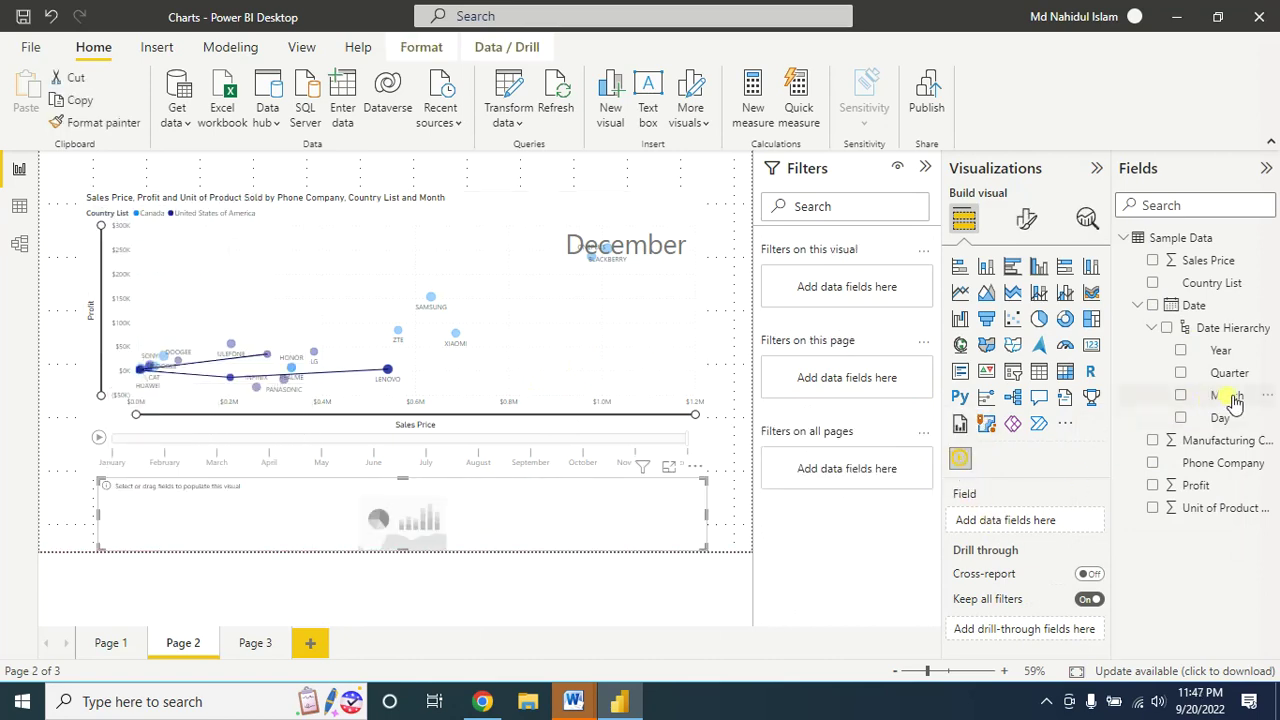
{"action": "left_click_drag", "start_coordinate": [1235, 400], "coordinate": [1142, 455]}
{"action": "left_click_drag", "start_coordinate": [1063, 525], "coordinate": [1052, 523]}
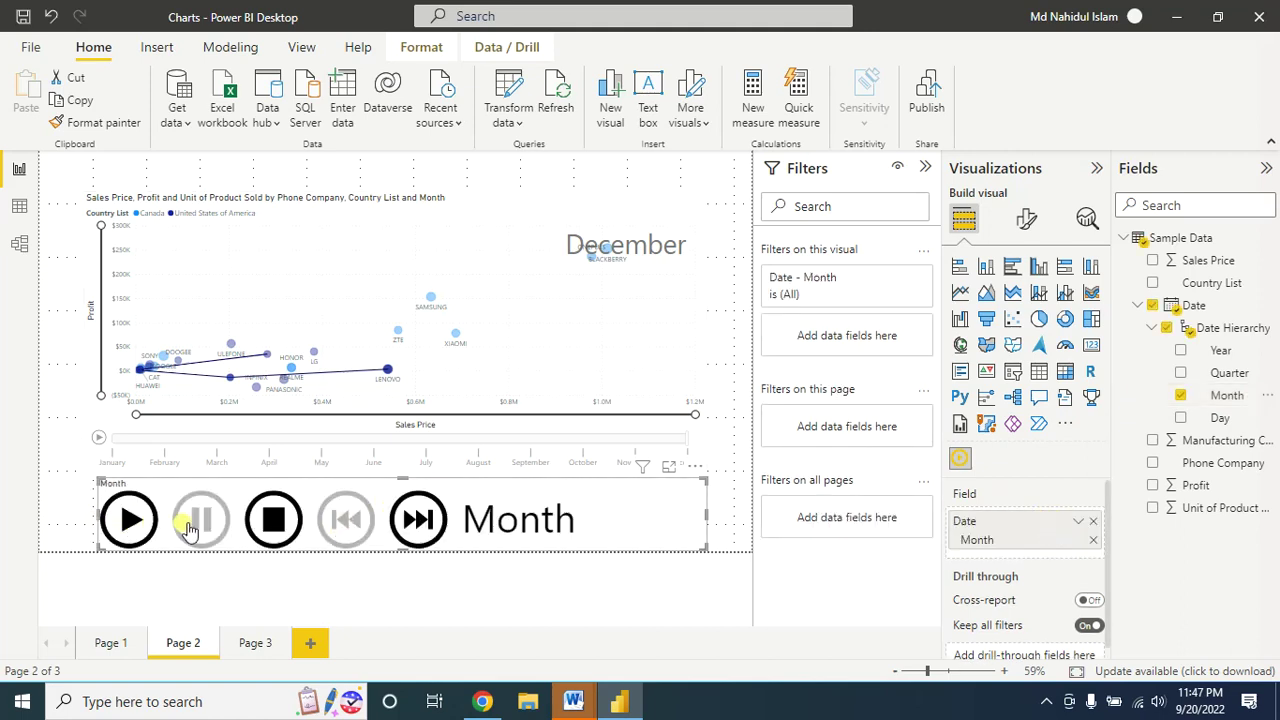
- Turn on Show all colours for the Play Axis buttons, then play and pause at October
{"action": "left_click", "coordinate": [1027, 222]}
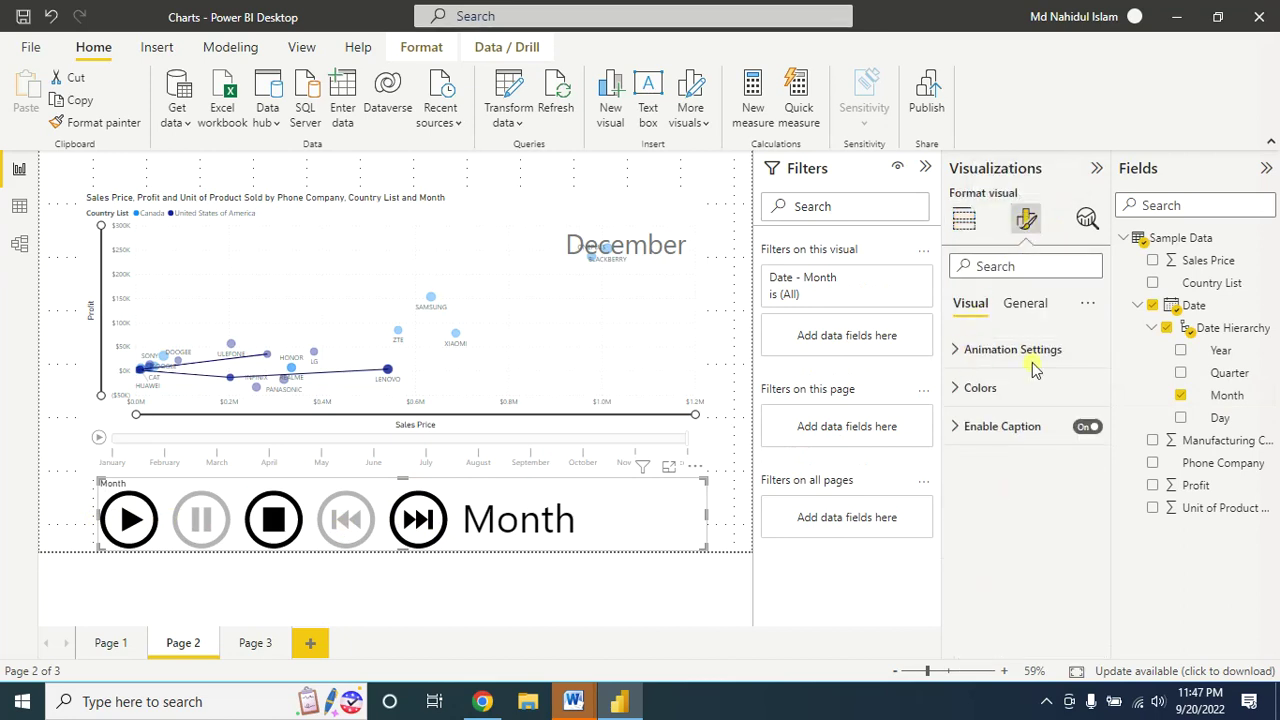
{"action": "left_click", "coordinate": [958, 350]}
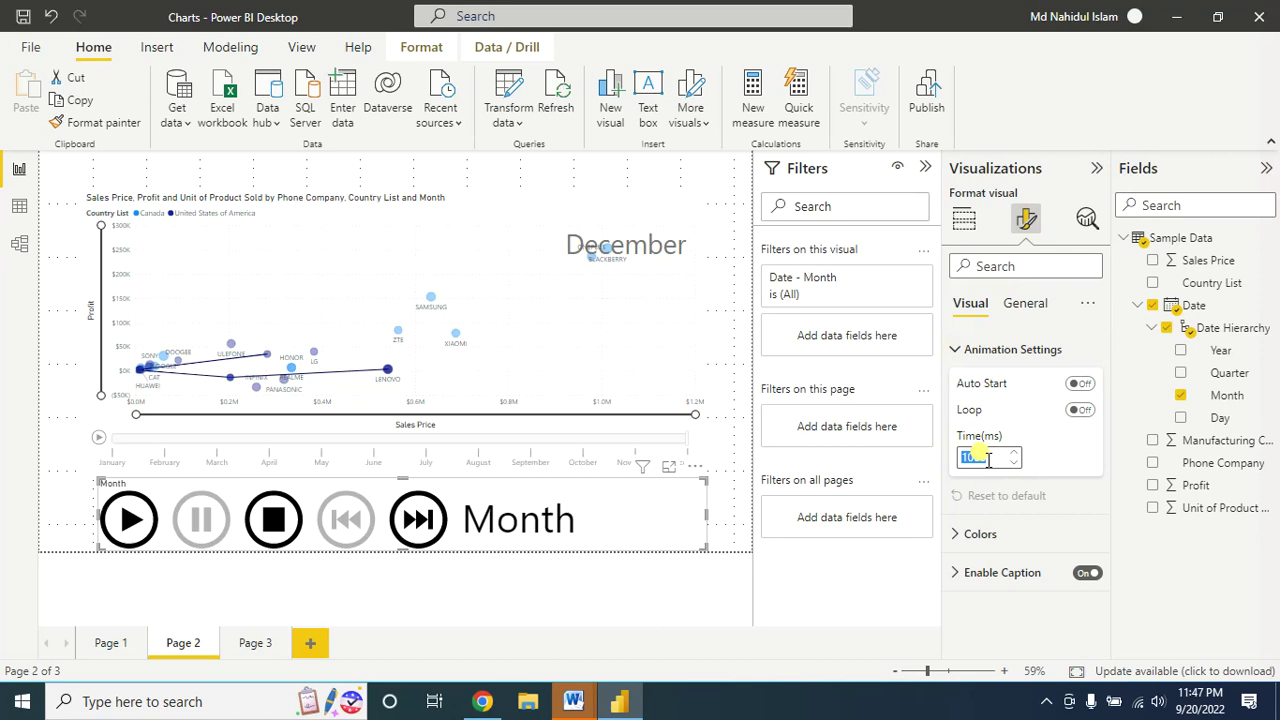
{"action": "mouse_move", "coordinate": [334, 280]}
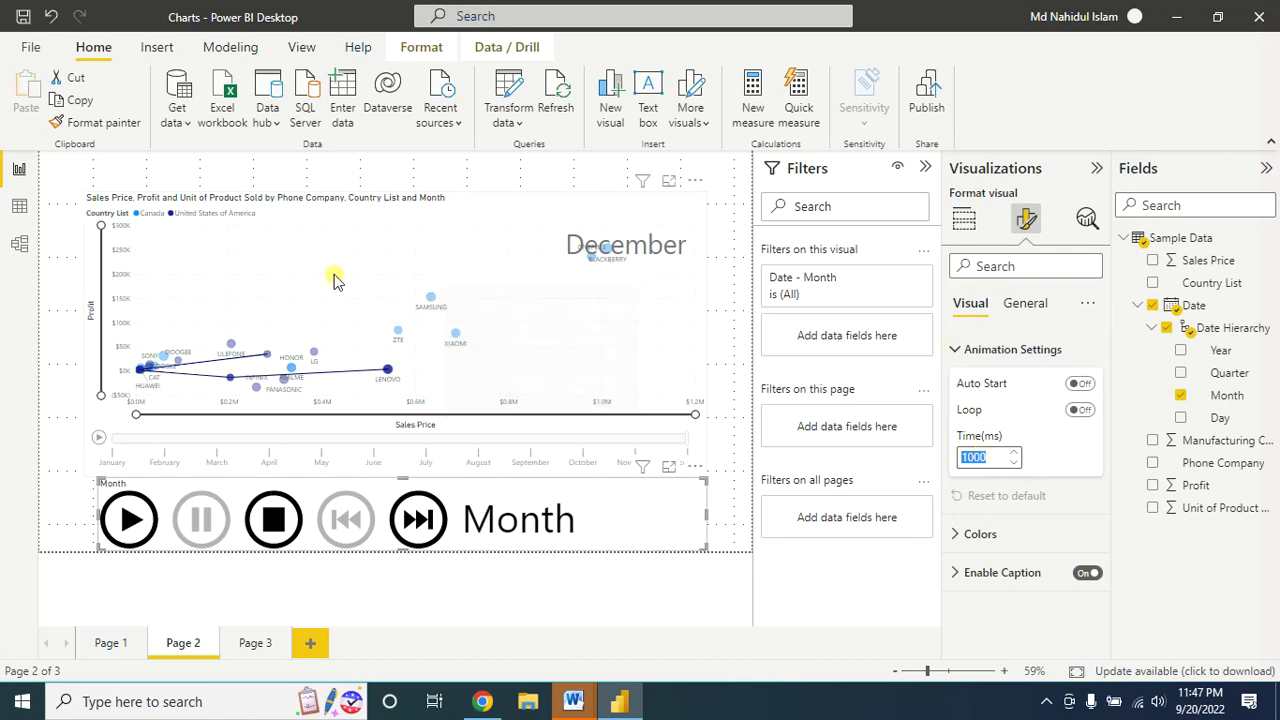
{"action": "left_click", "coordinate": [980, 534]}
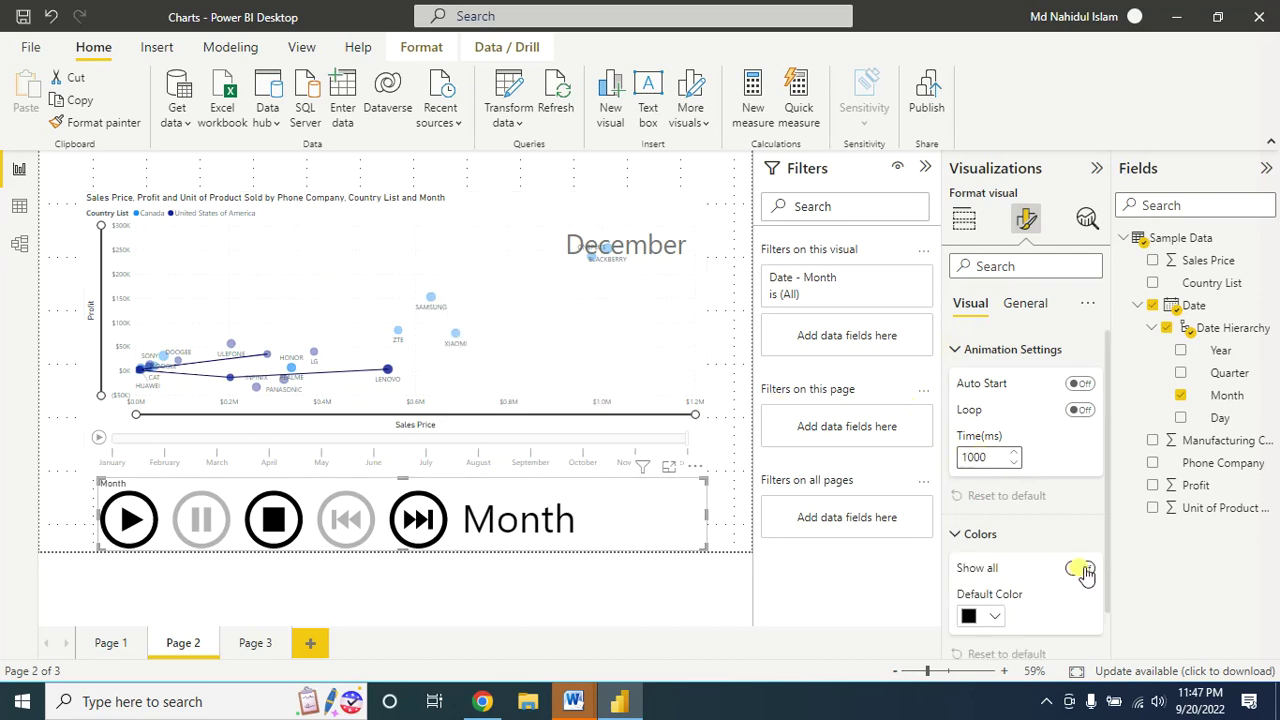
{"action": "left_click", "coordinate": [1083, 569]}
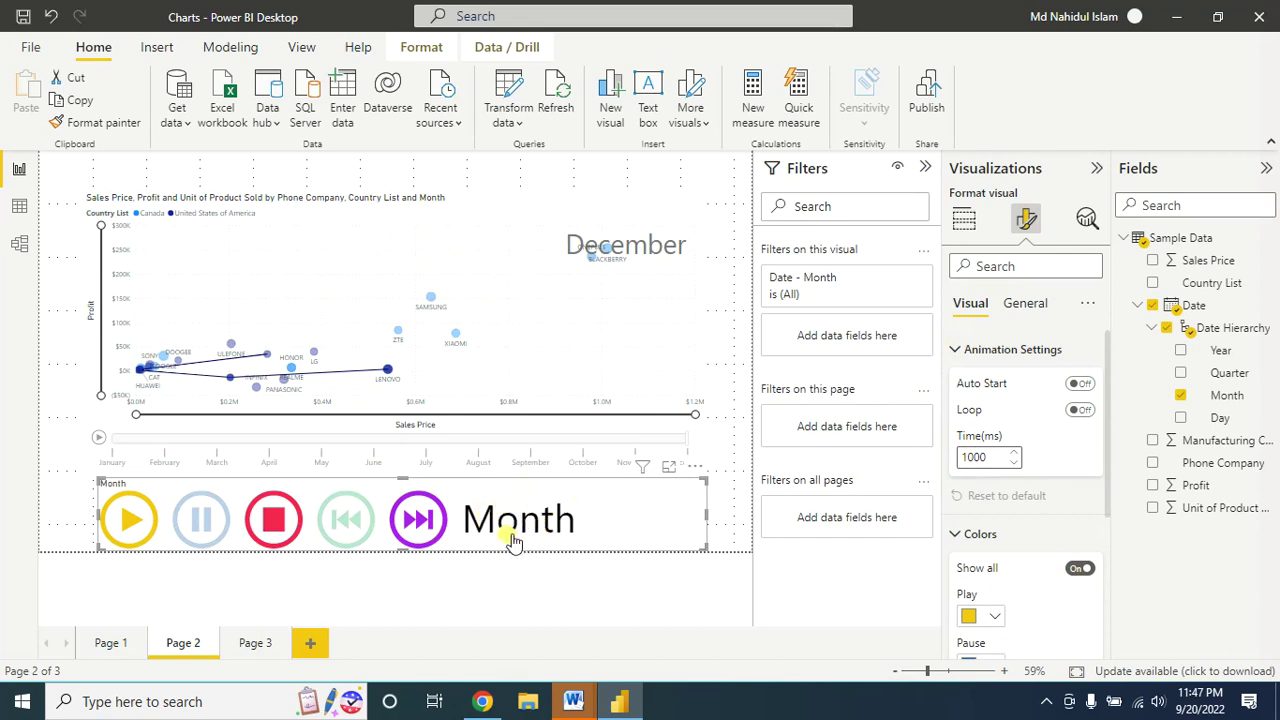
{"action": "left_click", "coordinate": [128, 524]}
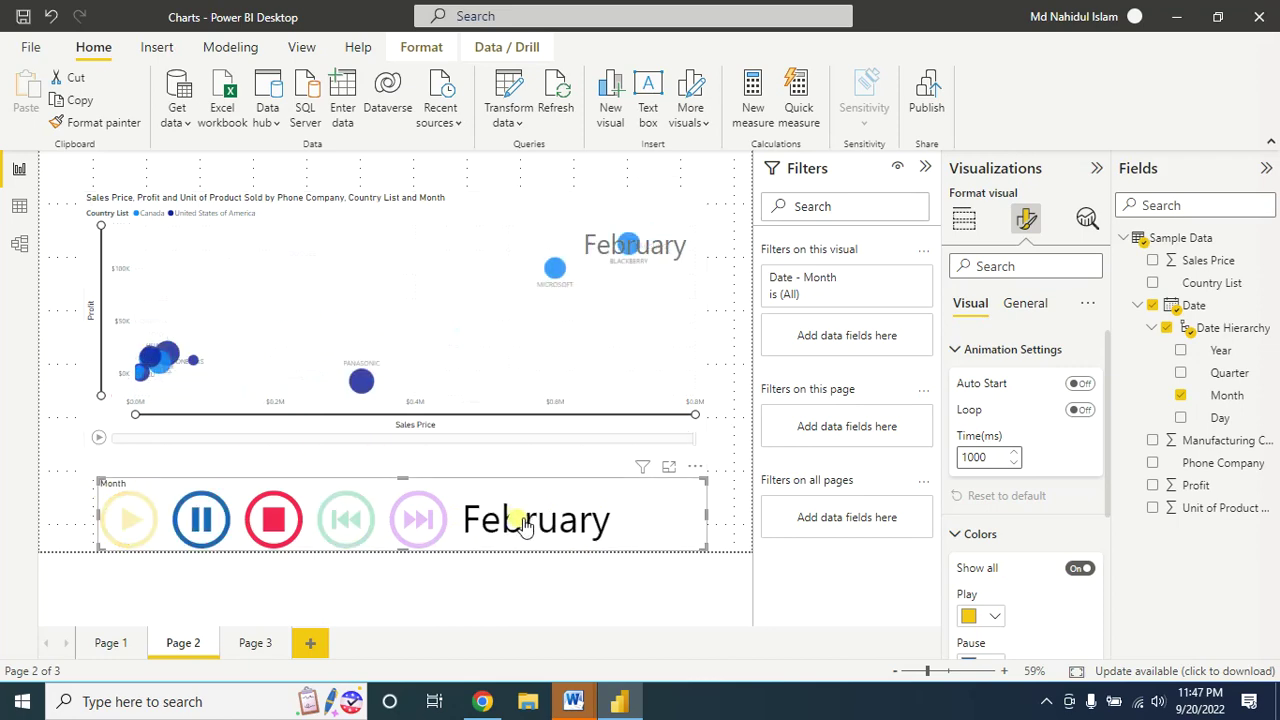
{"action": "mouse_move", "coordinate": [400, 310]}
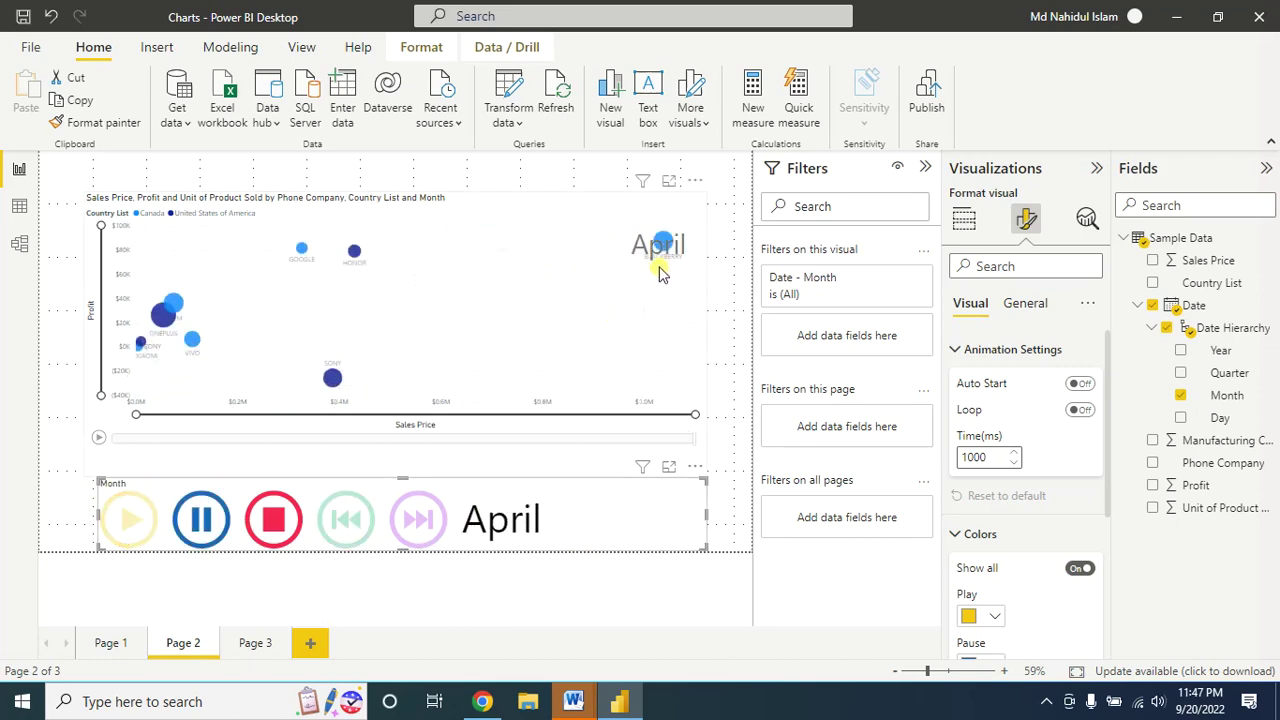
{"action": "left_click", "coordinate": [198, 526]}
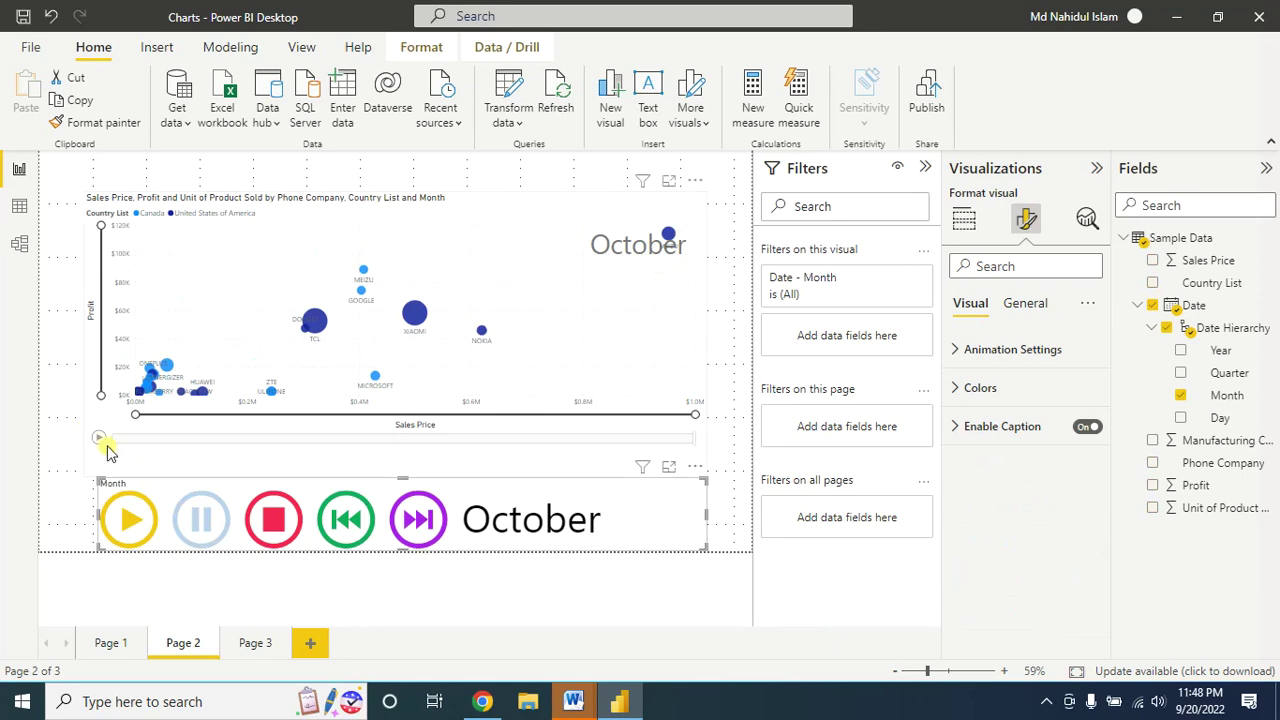
- Clear Month from the scatter chart's Play Axis well, then replay the Play Axis control
{"action": "left_click", "coordinate": [963, 219]}
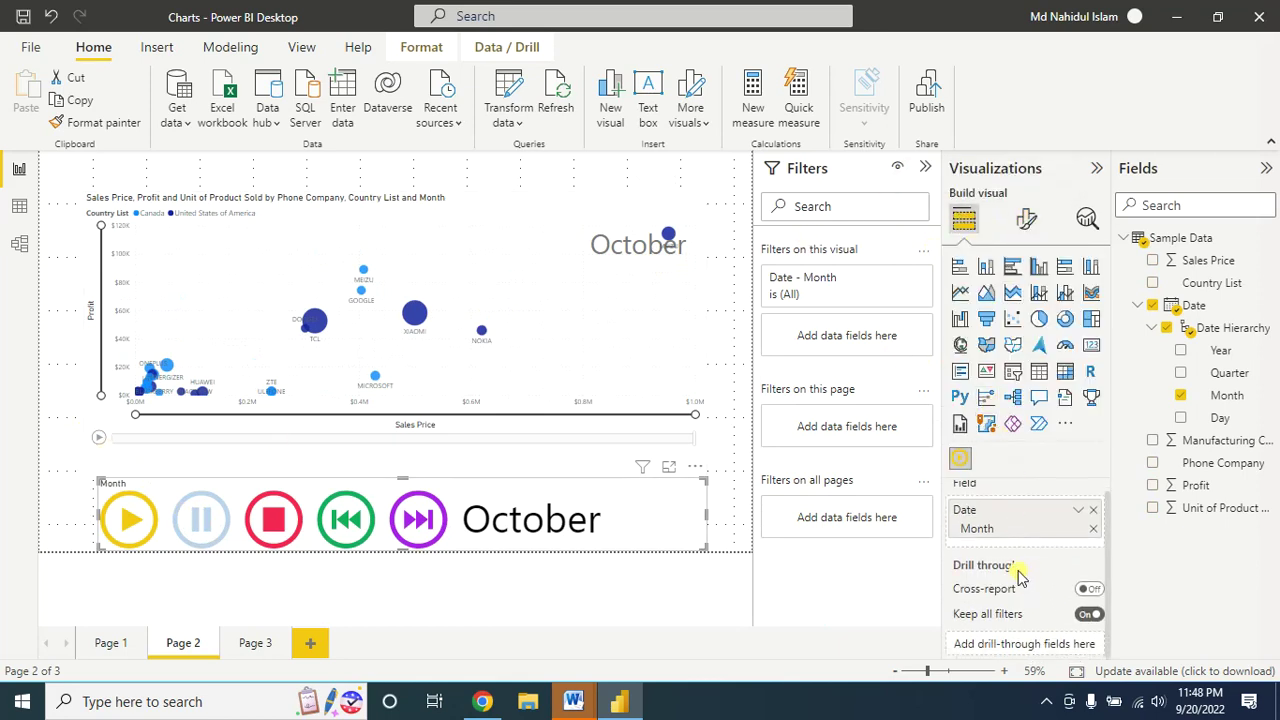
{"action": "left_click", "coordinate": [1093, 615]}
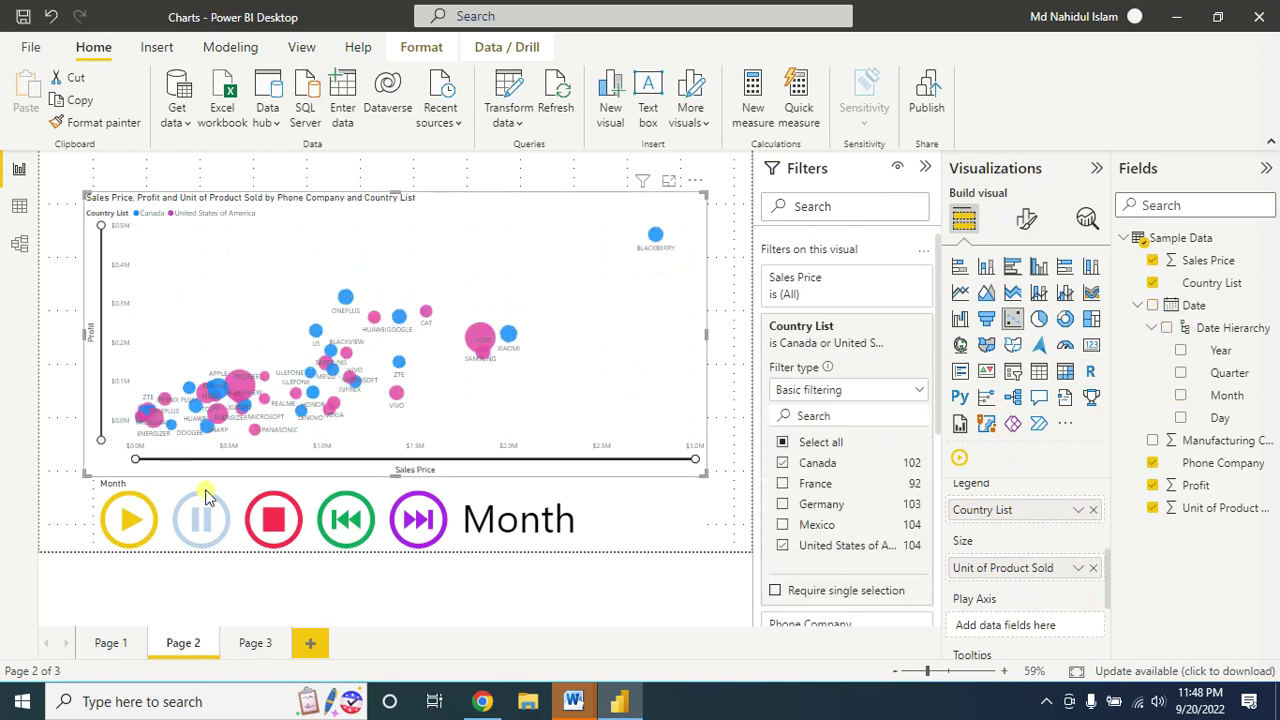
{"action": "left_click", "coordinate": [130, 519]}
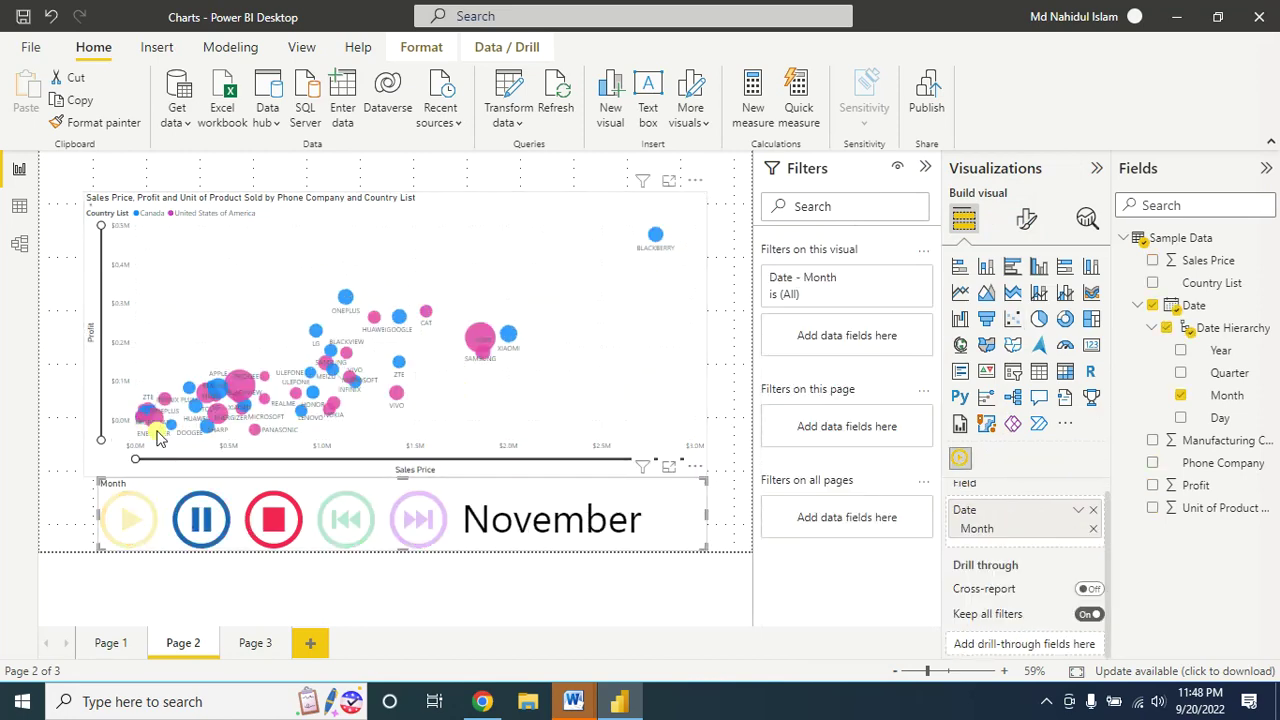
{"action": "left_click", "coordinate": [122, 518]}
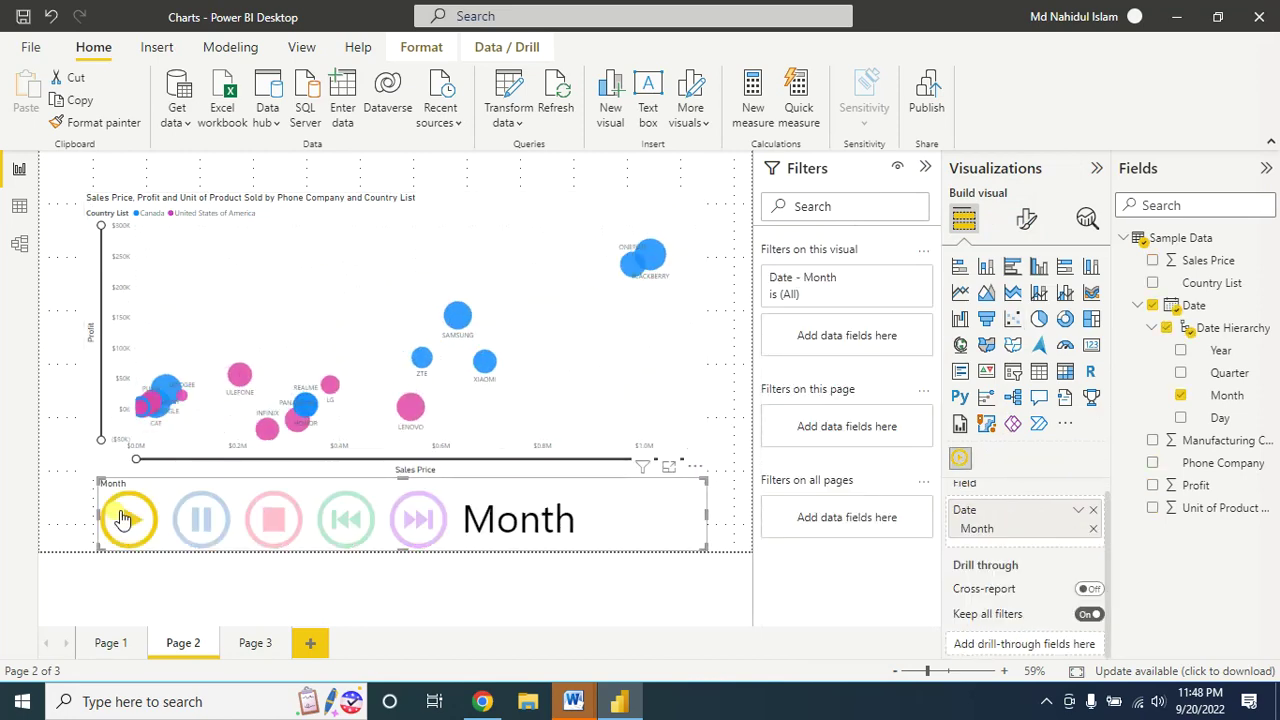
{"action": "left_click", "coordinate": [131, 522]}
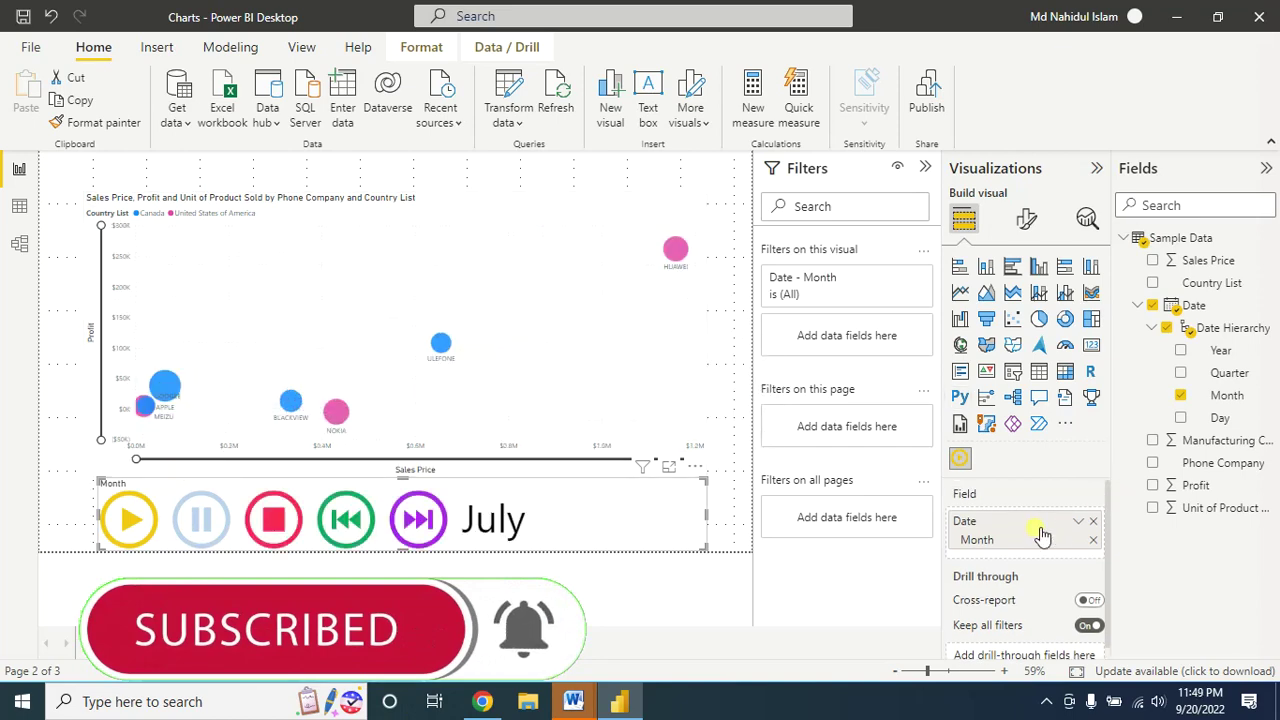
- Set the Play Axis animation time to 900 ms per month and play it
{"action": "left_click", "coordinate": [1027, 217]}
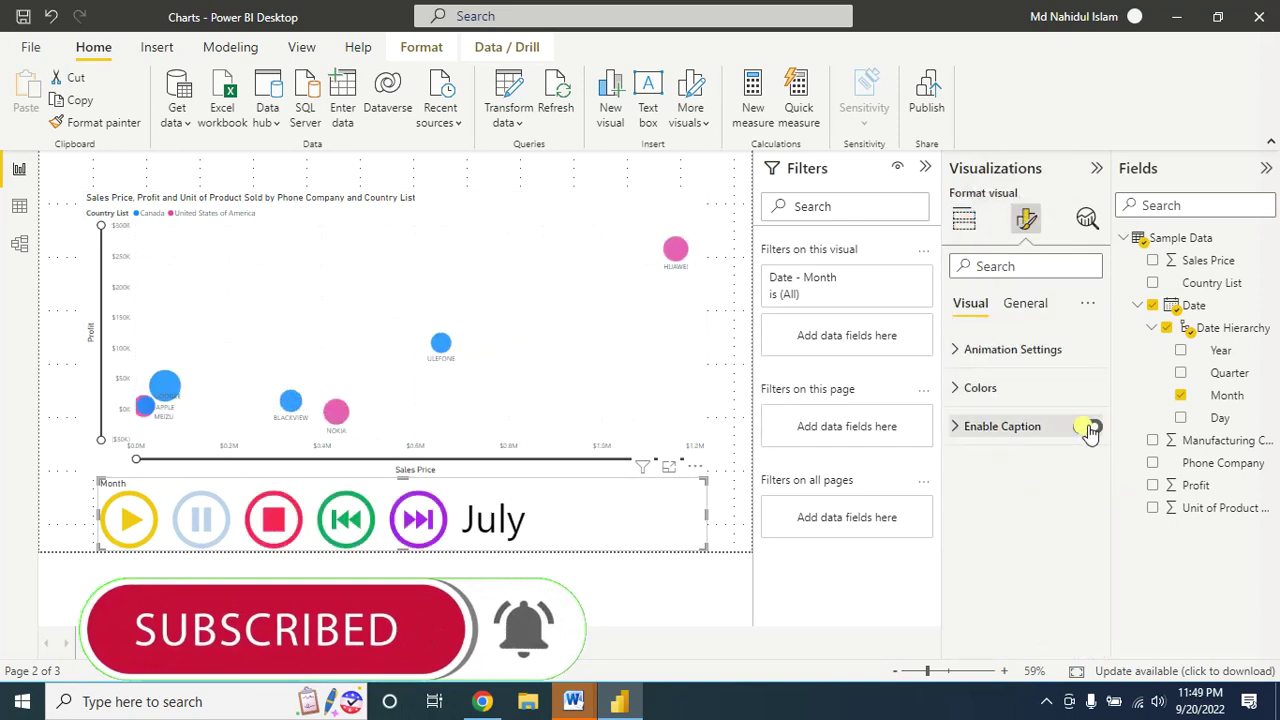
{"action": "left_click", "coordinate": [958, 350]}
{"action": "left_click", "coordinate": [977, 457]}
{"action": "double_click", "coordinate": [994, 457]}
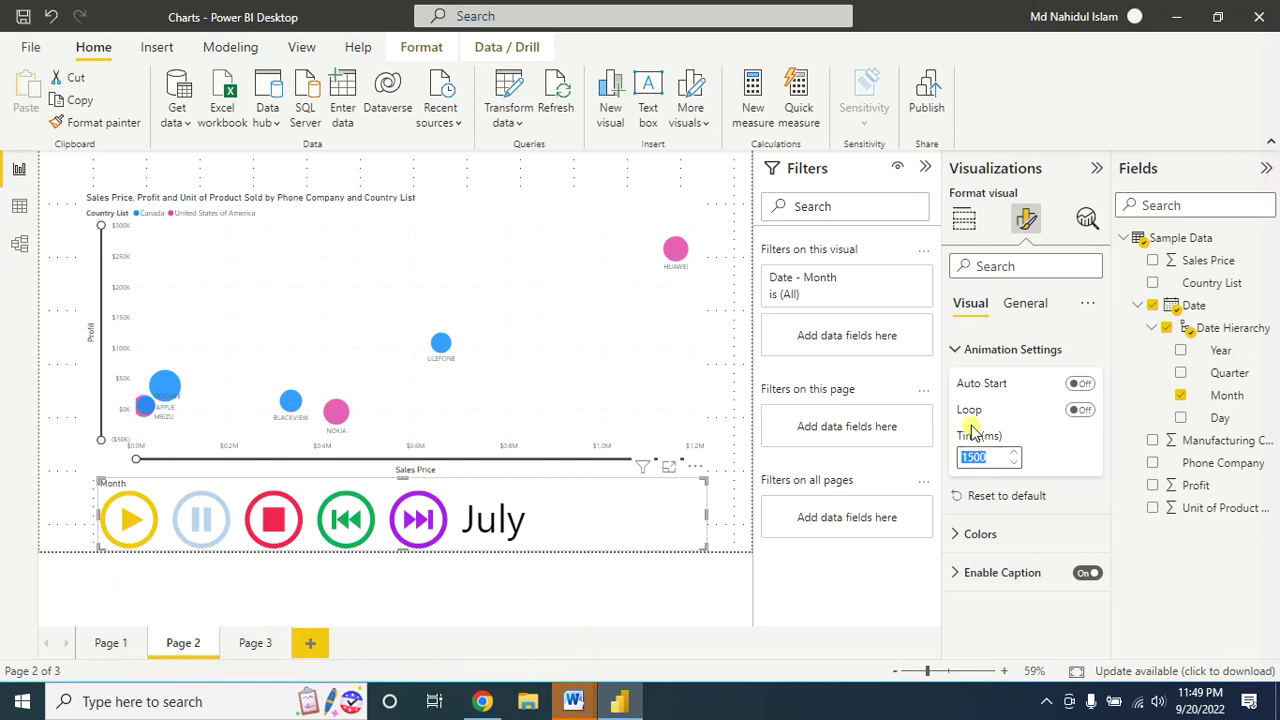
{"action": "type", "text": "0"}
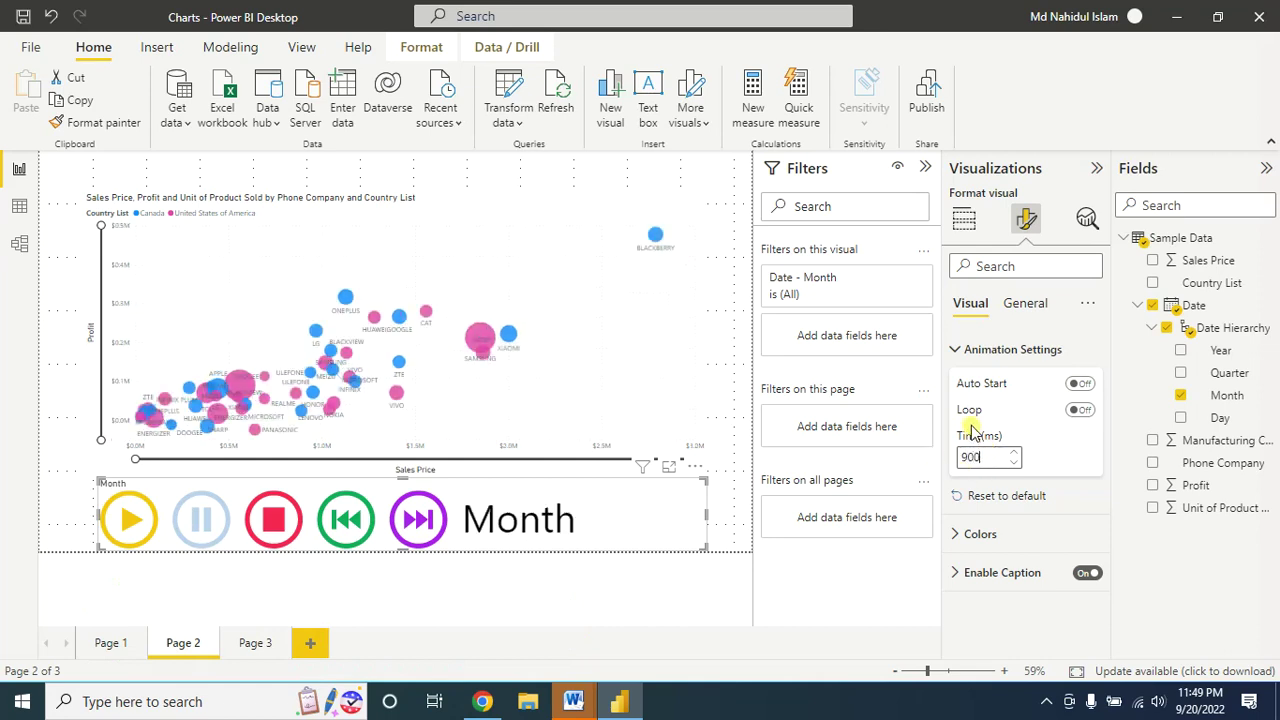
{"action": "left_click", "coordinate": [128, 519]}
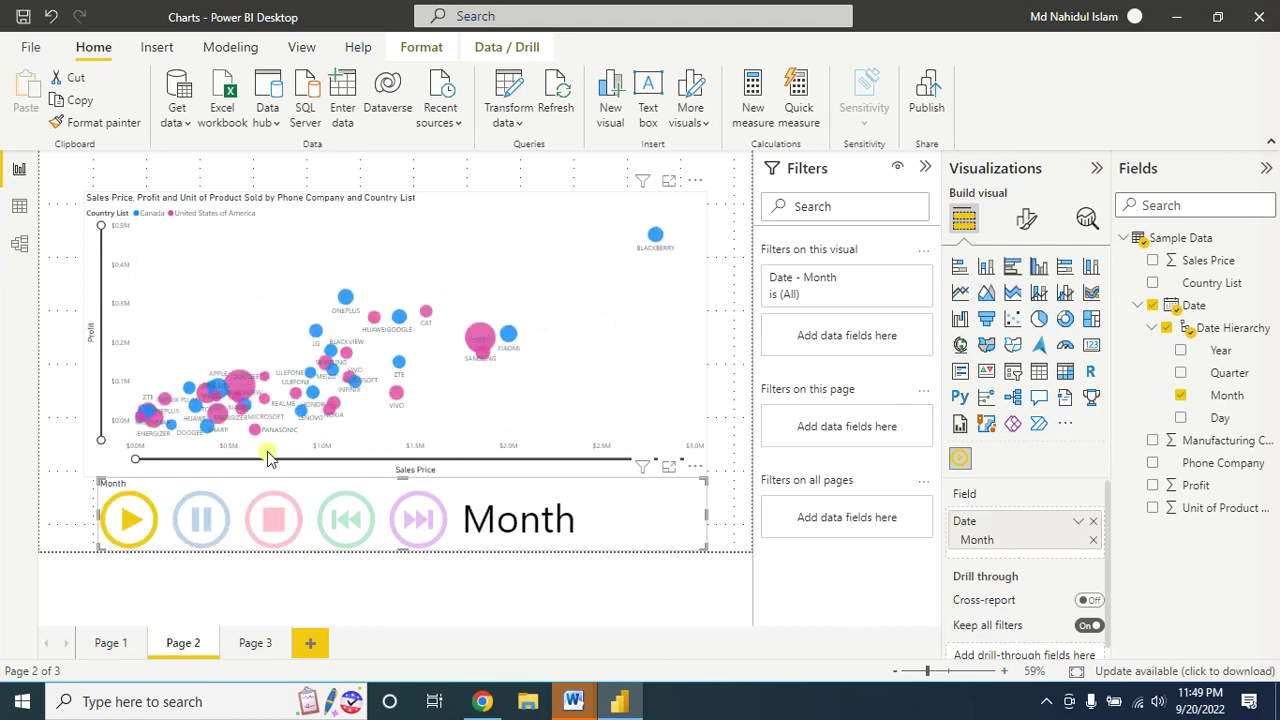
- Raise the step time to 2000 ms, replay from January and pause at August
{"action": "left_click", "coordinate": [1026, 219]}
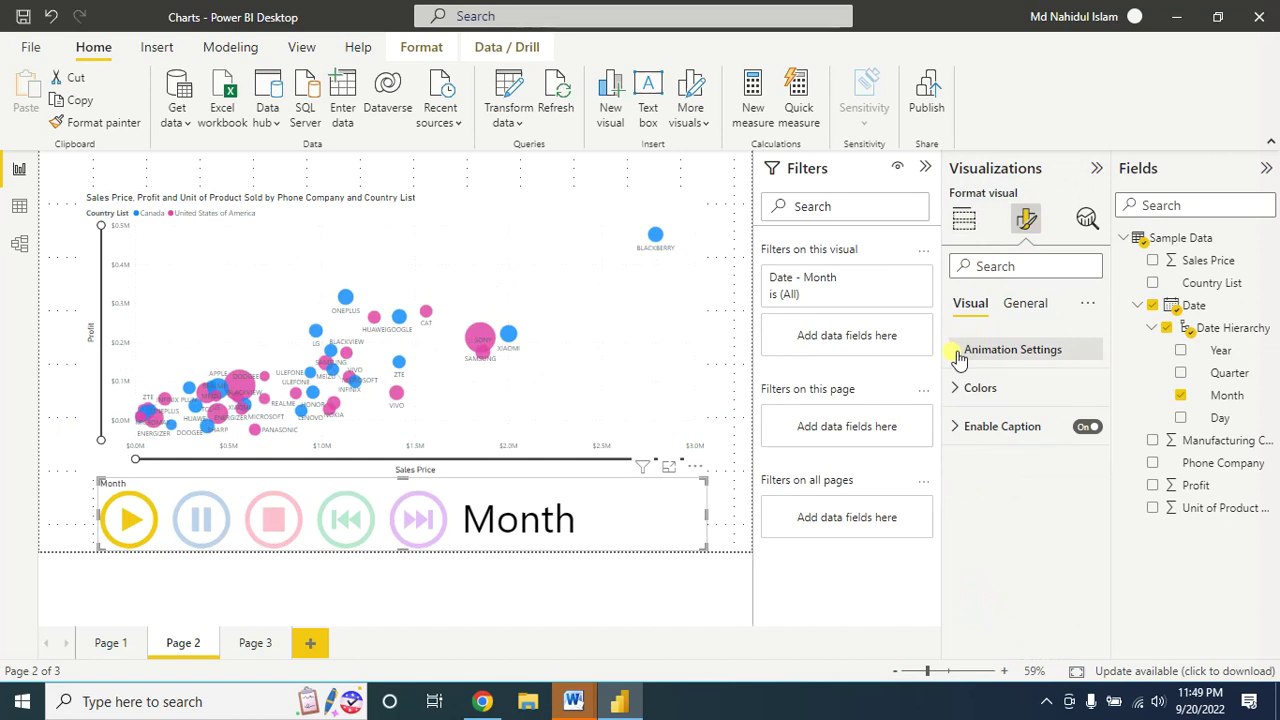
{"action": "left_click", "coordinate": [957, 349]}
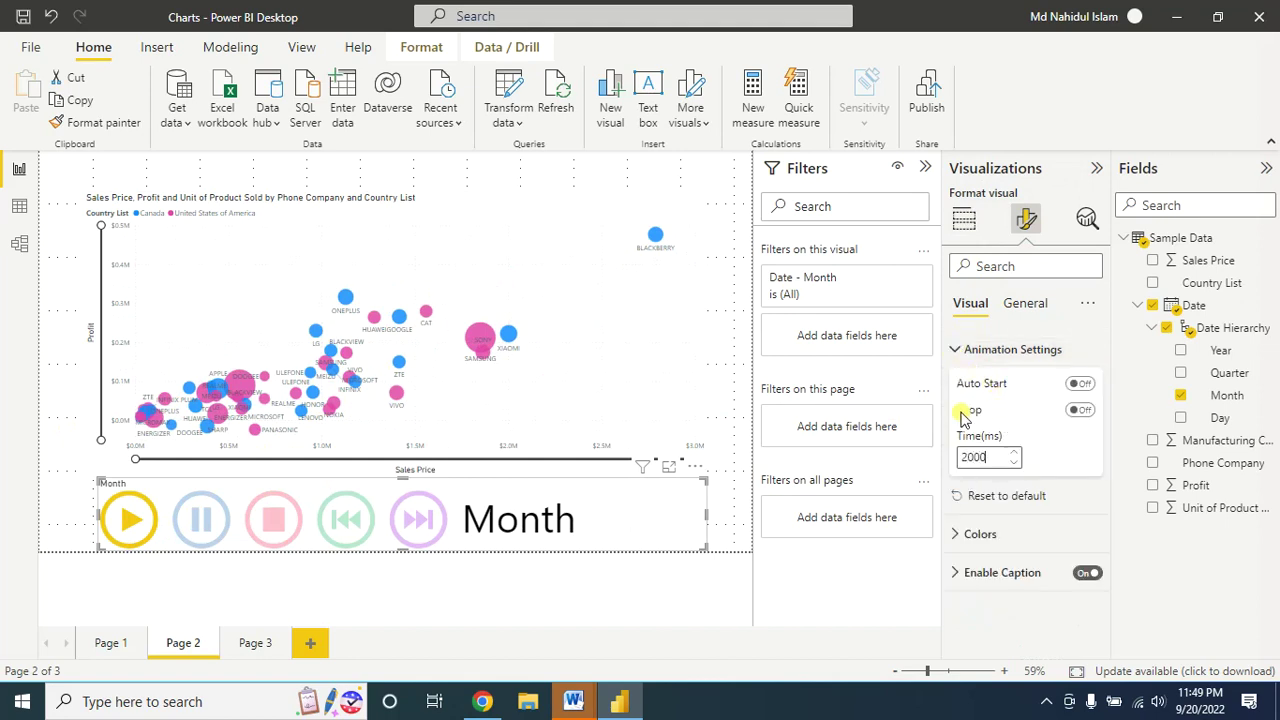
{"action": "left_click", "coordinate": [128, 516]}
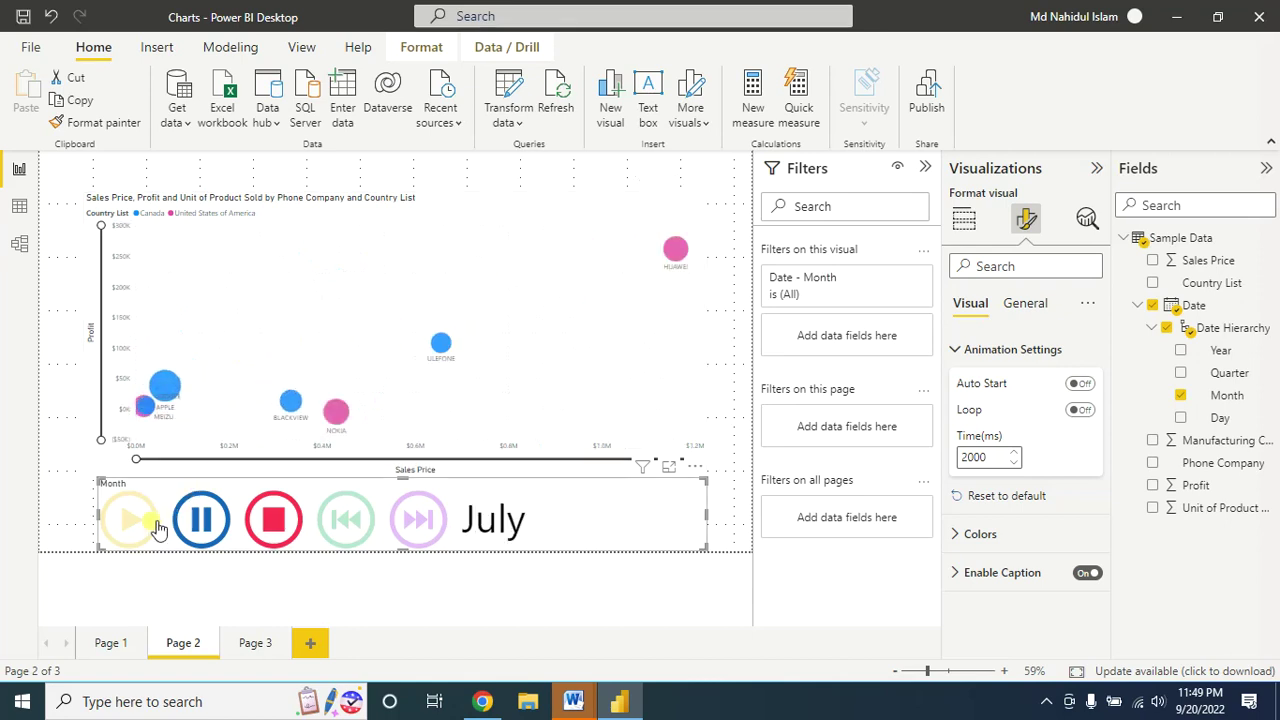
{"action": "left_click", "coordinate": [201, 515]}
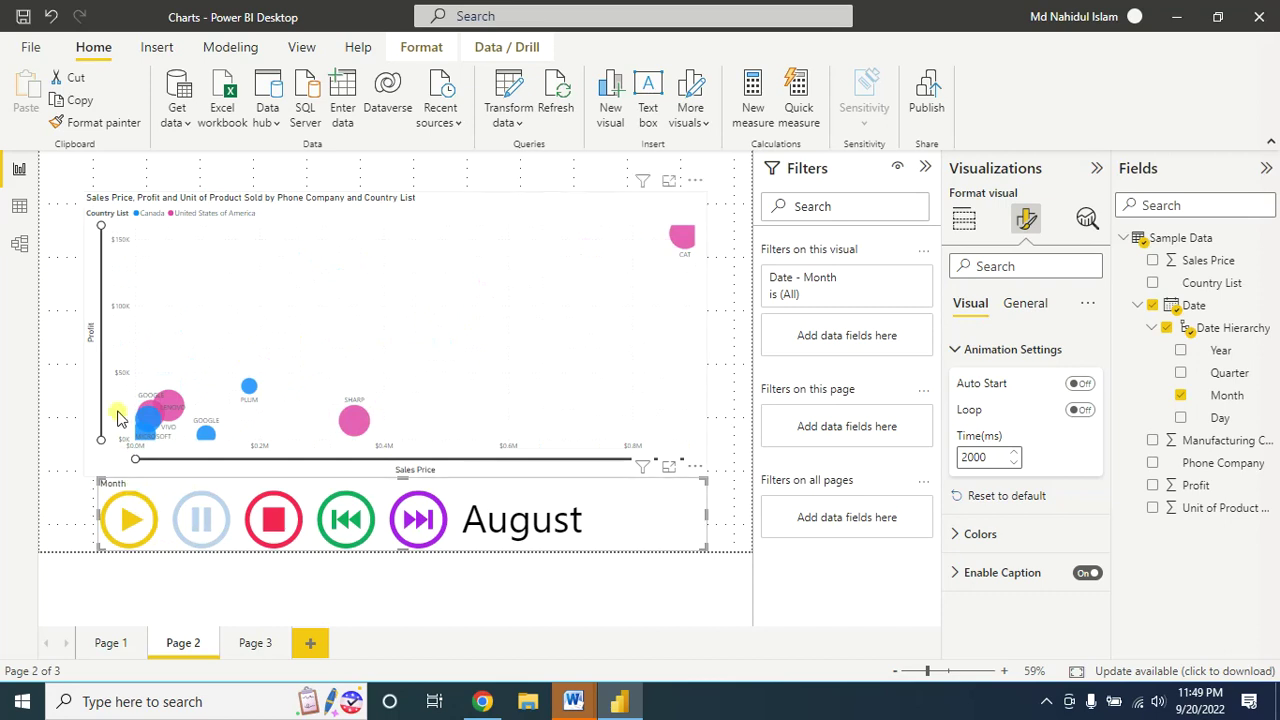
{"action": "left_click", "coordinate": [78, 354]}
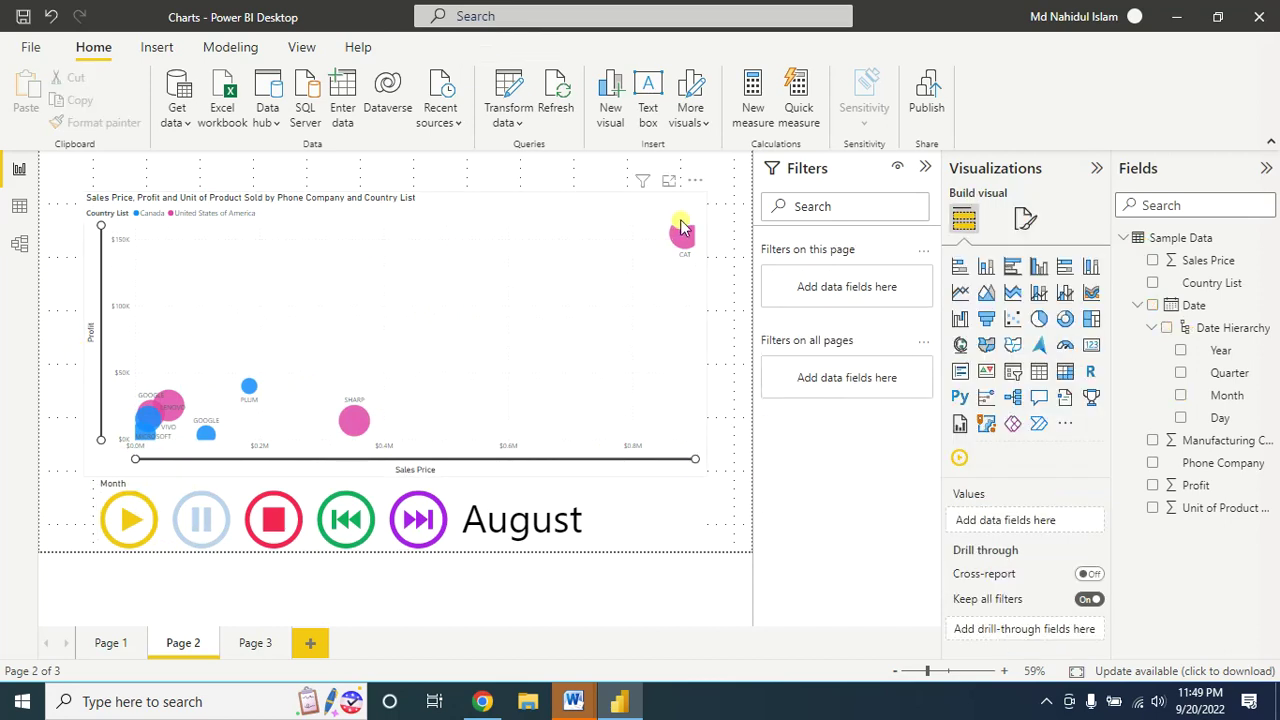